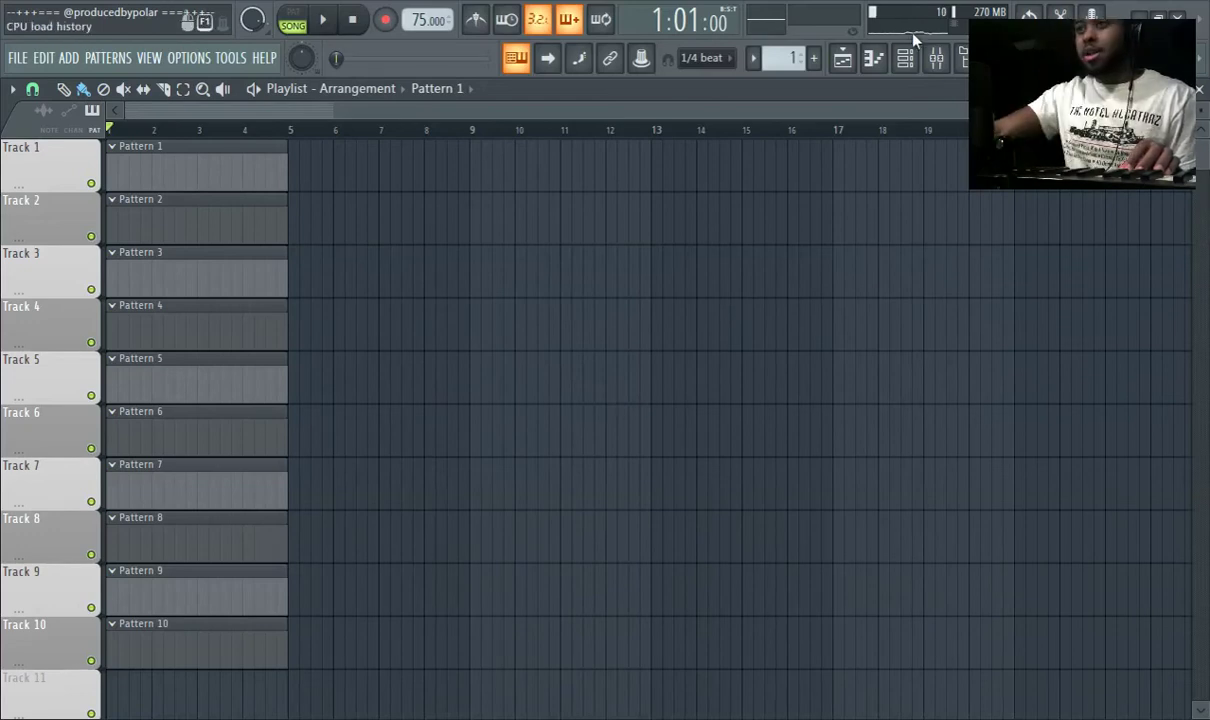
left_click(910, 59)
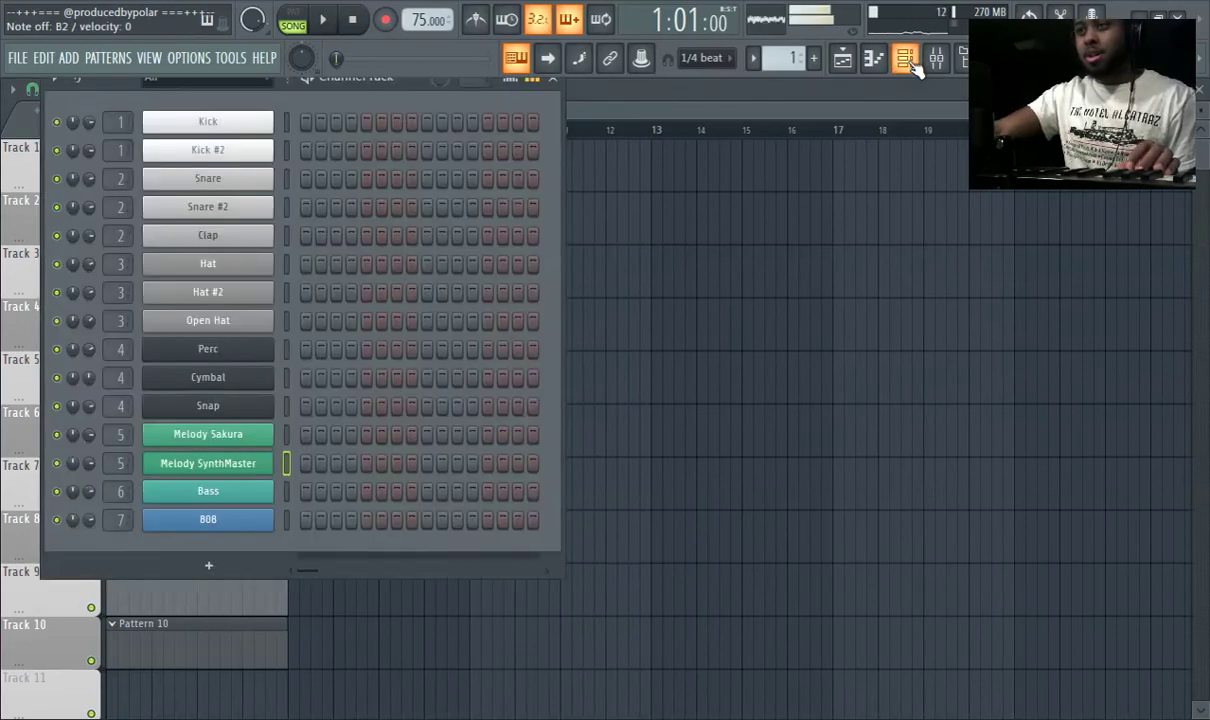
left_click(910, 62)
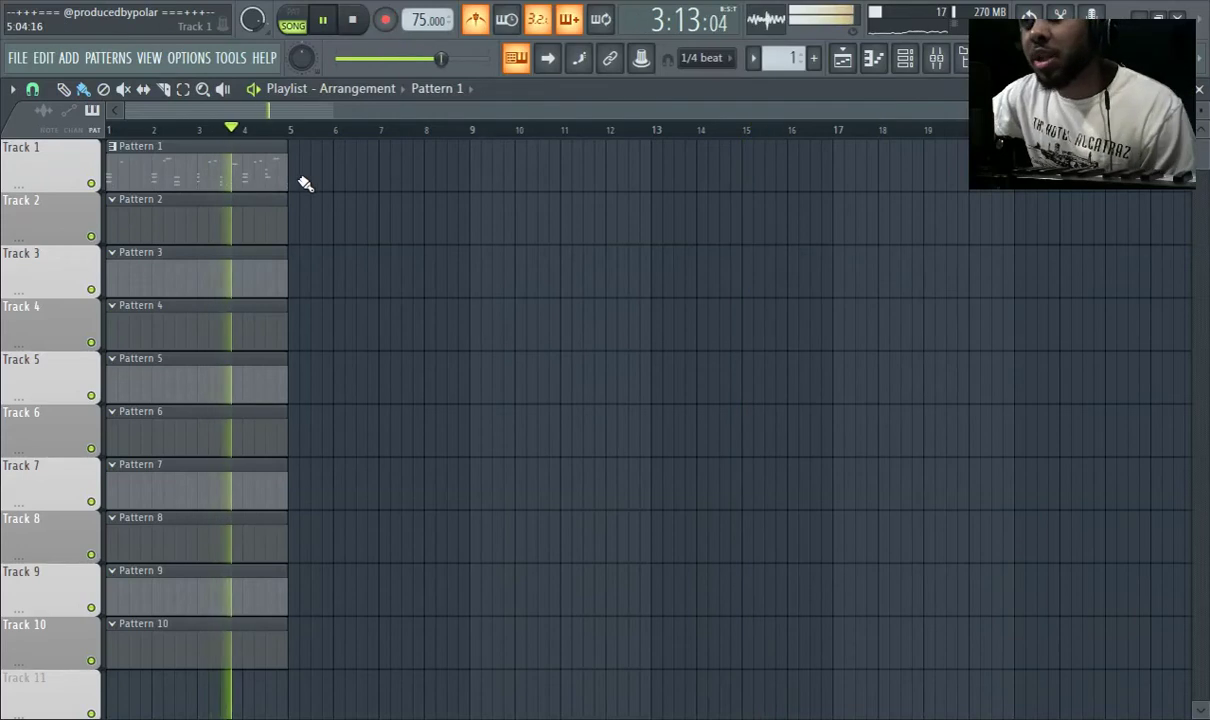
Extend the Pattern 1 clip on Track 1 to bar 15 and play the arrangement from around bar 13
left_click_drag(300, 180, 740, 176)
left_click(640, 130)
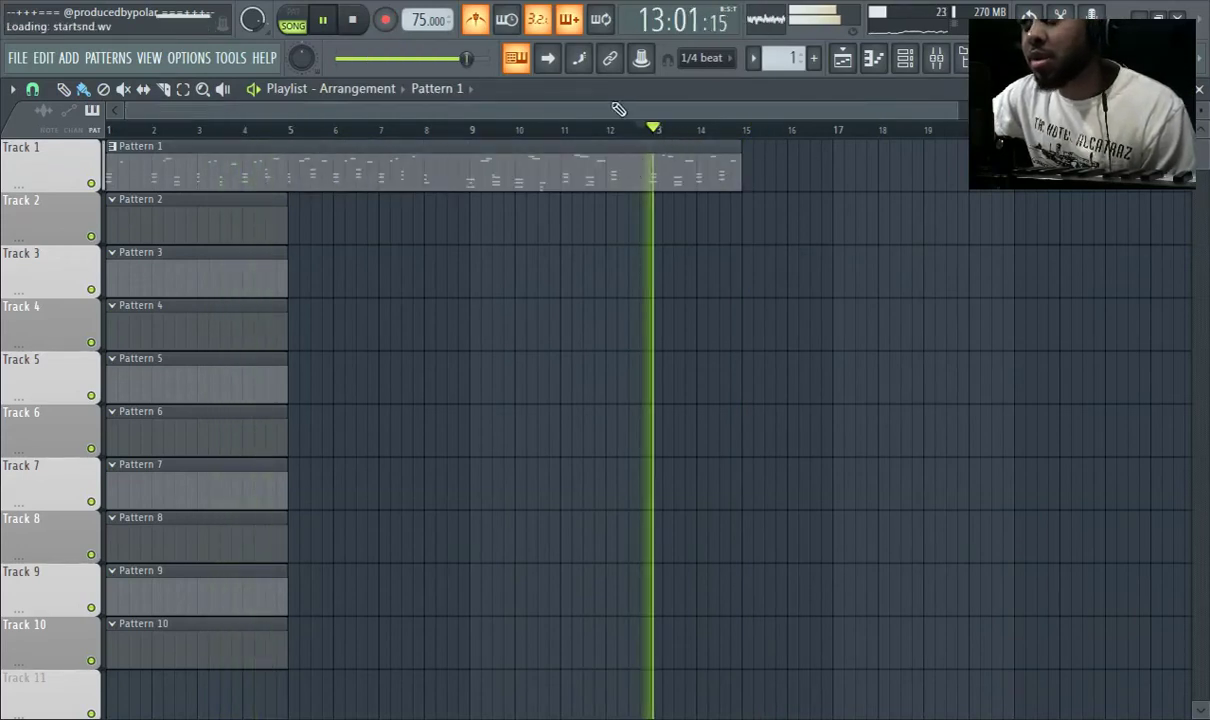
In the Melody SynthMaster piano roll, trim the early E2 note so it starts exactly on bar 13
left_click(516, 57)
scroll(532, 305, "down", 4)
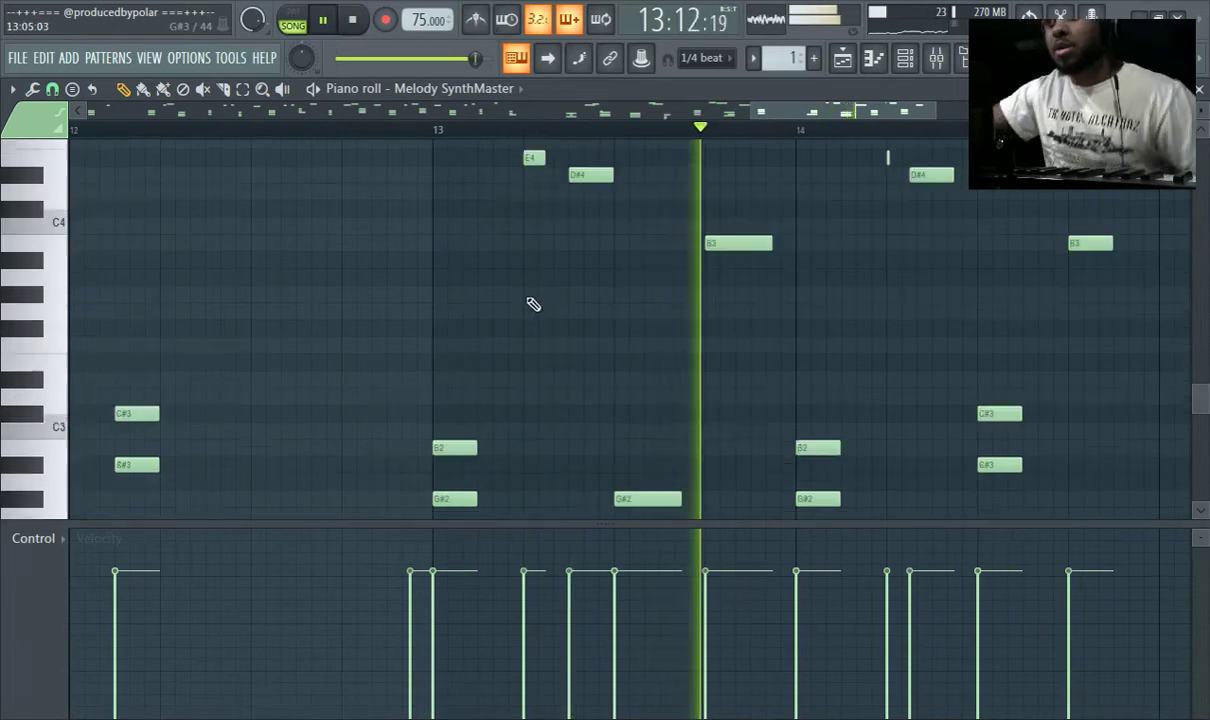
scroll(538, 316, "down", 2, "ctrl")
scroll(462, 467, "up", 2)
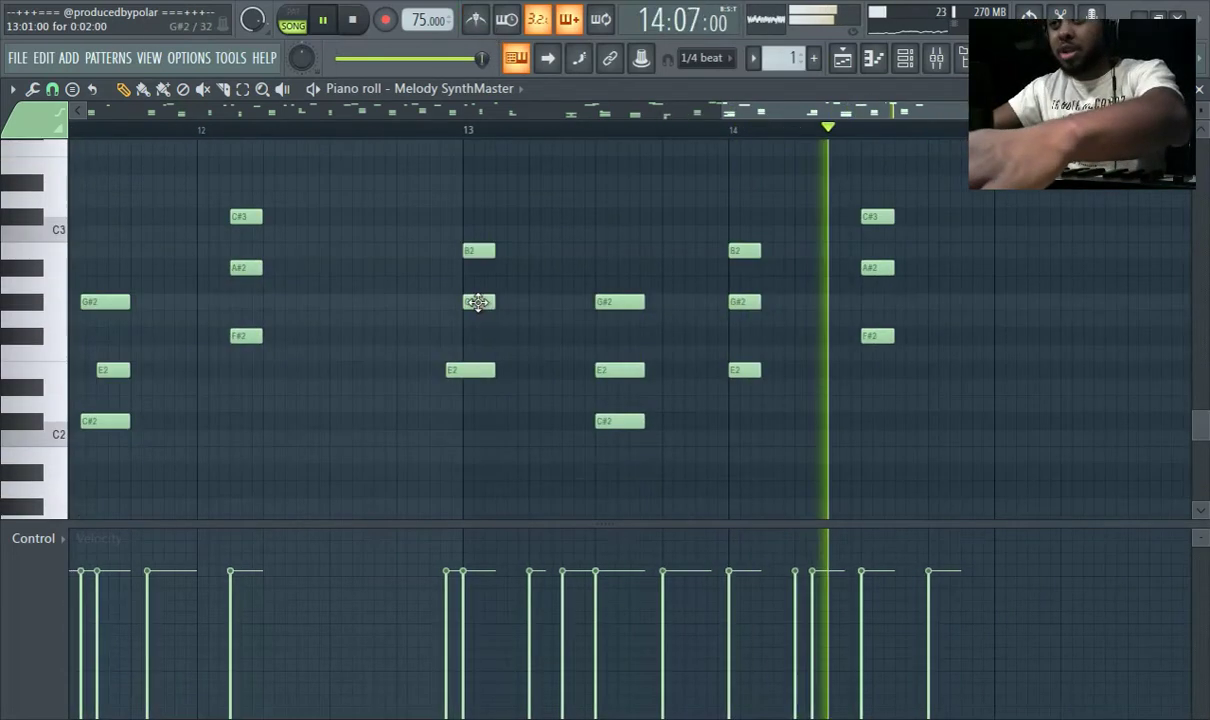
left_click_drag(459, 370, 489, 375)
scroll(562, 391, "up", 1, "ctrl")
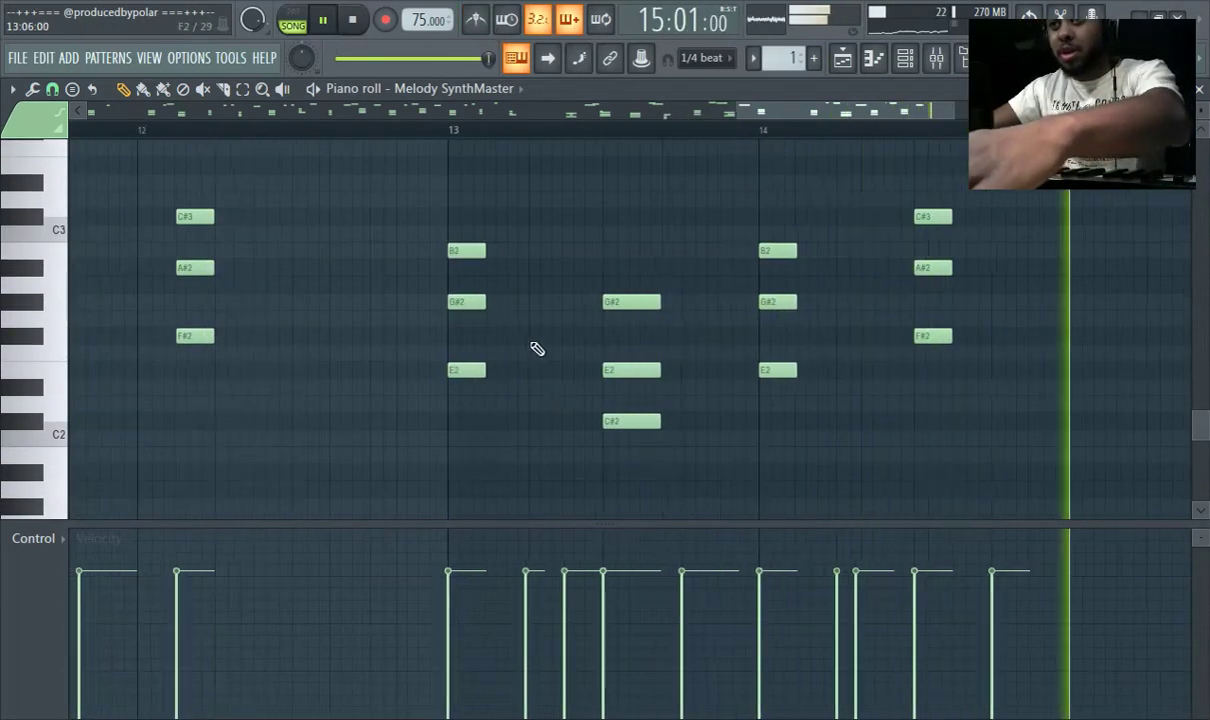
Replay from bar 13 and lengthen the very short E4 note in bar 14 to match the E4 in bar 13
scroll(470, 250, "up", 5)
scroll(475, 230, "down", 2, "ctrl")
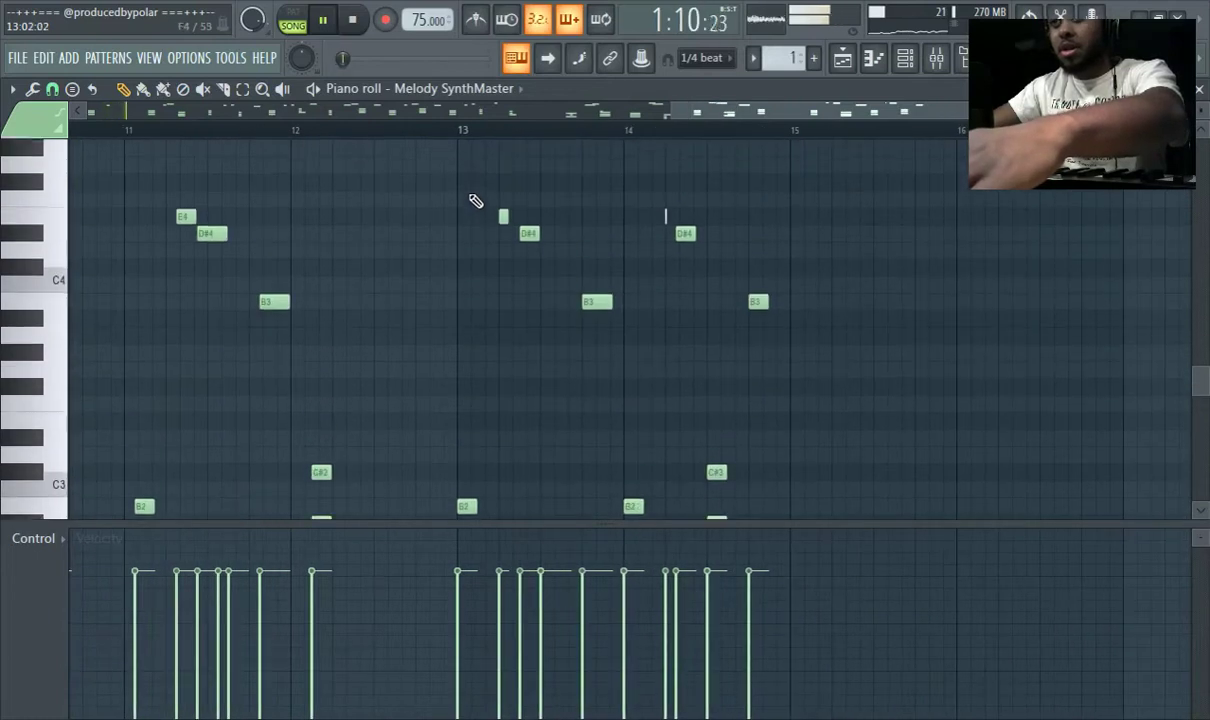
left_click(451, 135)
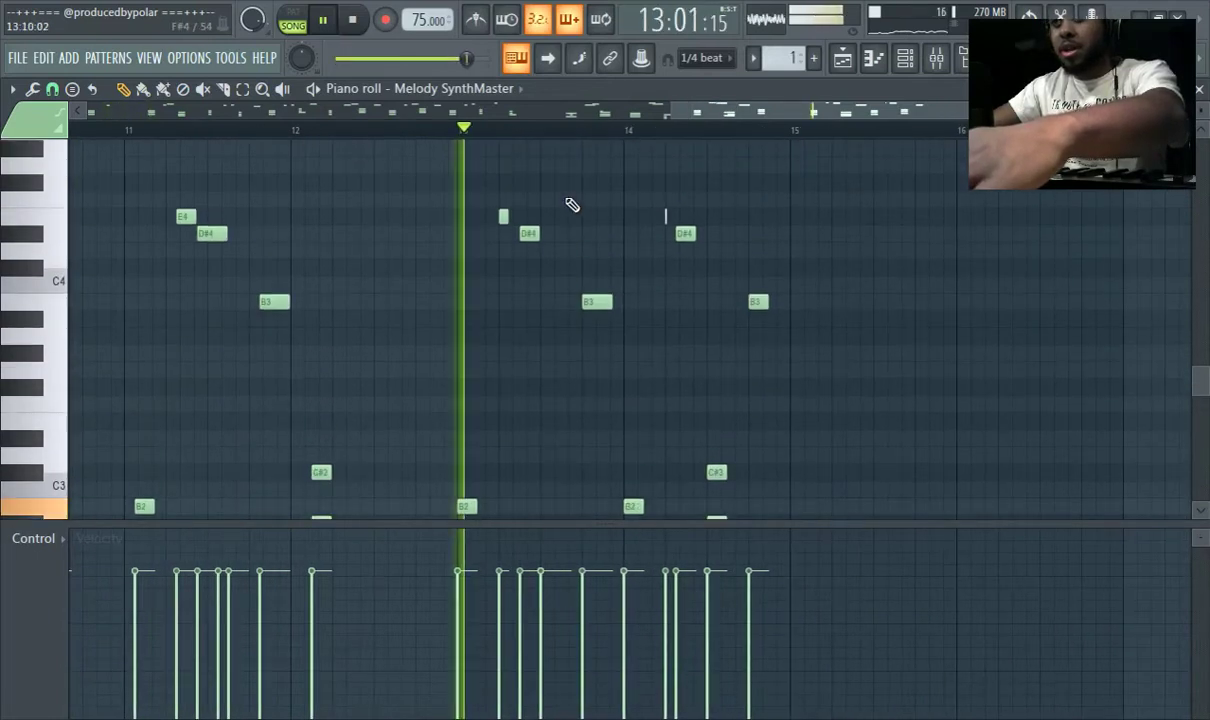
scroll(575, 205, "down", 1)
scroll(701, 295, "up", 1, "ctrl")
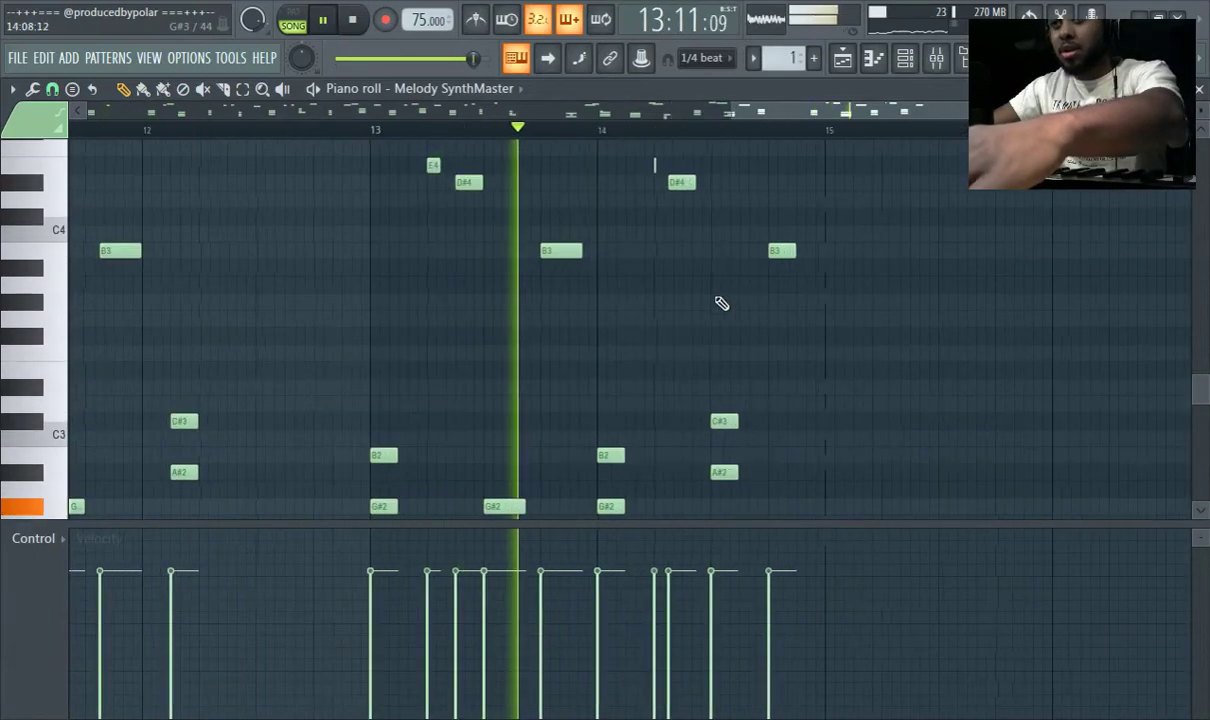
scroll(785, 320, "up", 1)
scroll(799, 335, "up", 1, "ctrl")
scroll(751, 313, "up", 1, "ctrl")
scroll(751, 313, "down", 1)
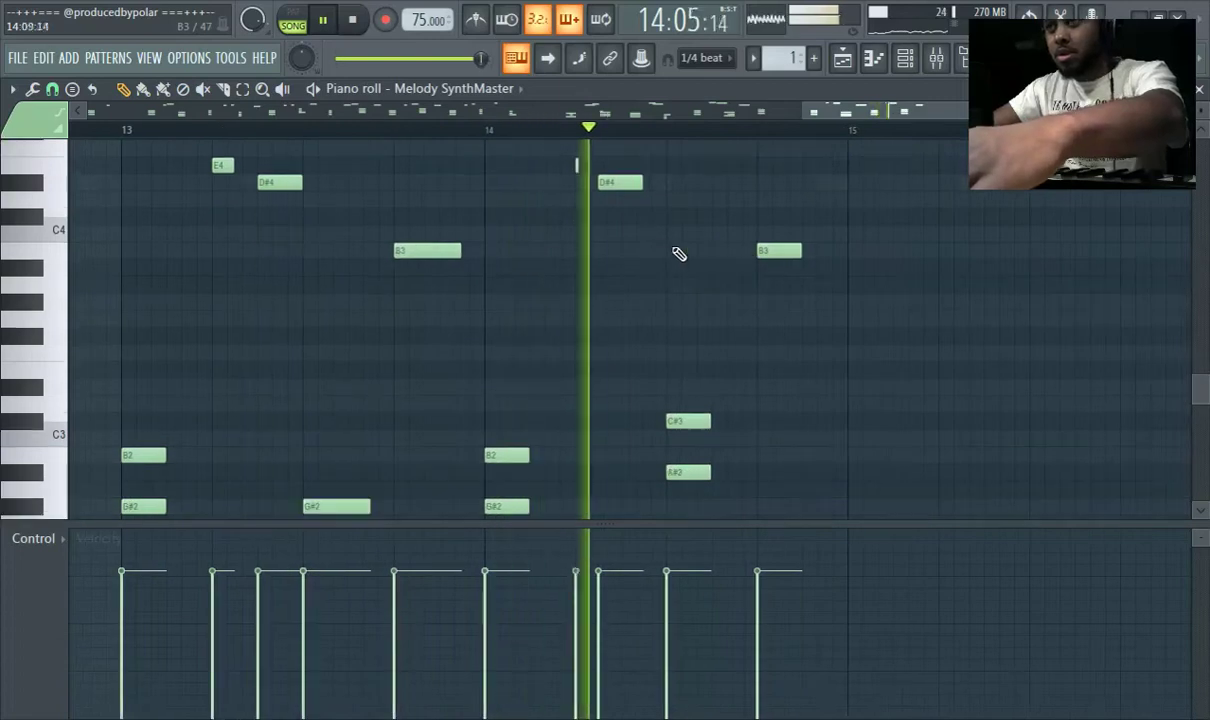
left_click(577, 164)
Pause playback and delete all recorded notes before bar 13
scroll(590, 163, "down", 5, "ctrl")
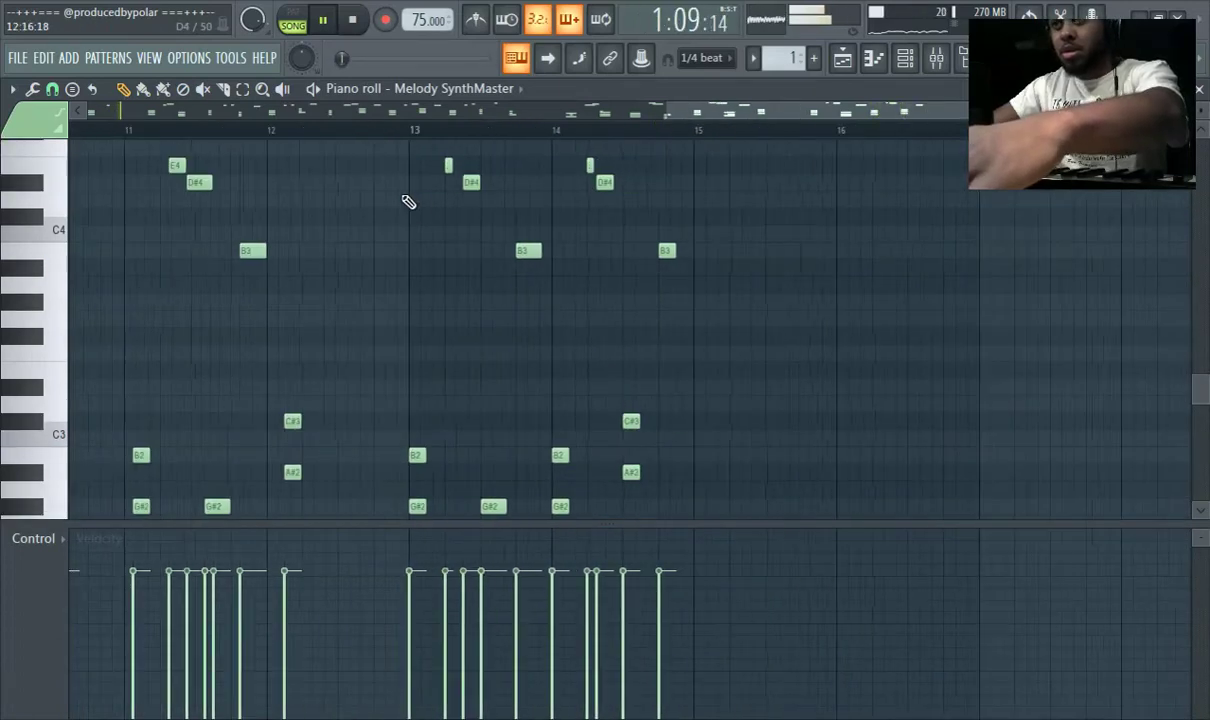
scroll(448, 221, "up", 3)
left_click(334, 23)
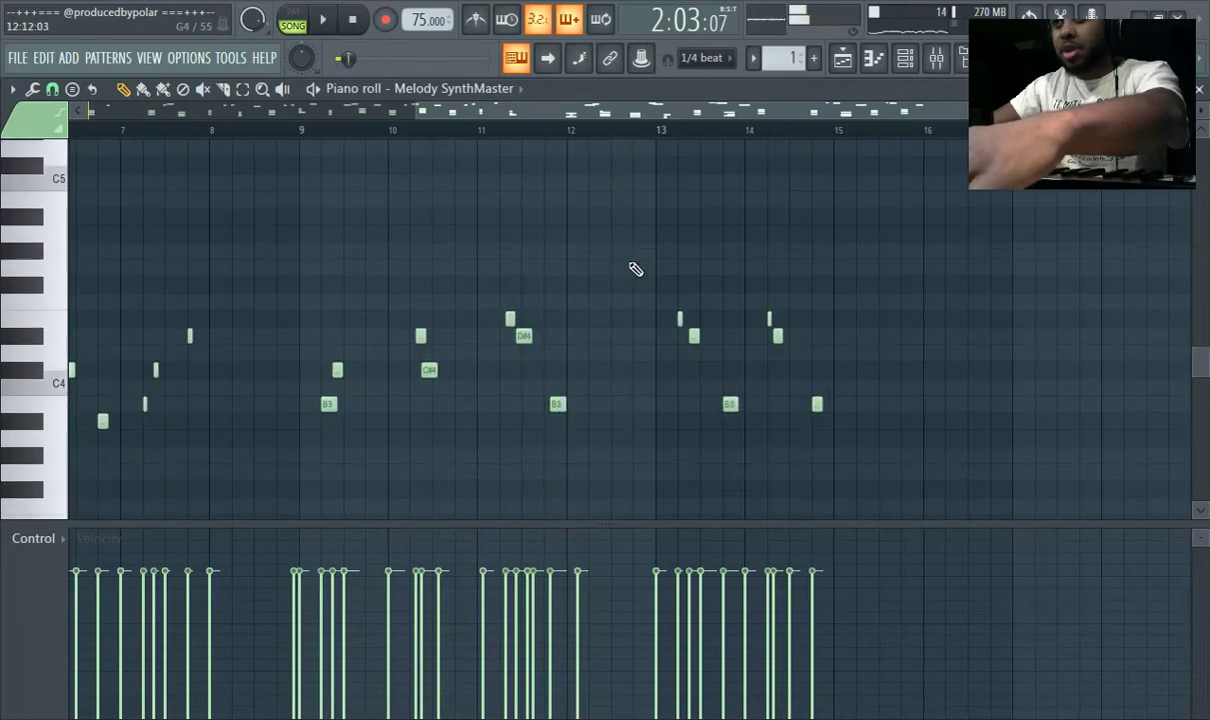
left_click_drag(640, 200, 60, 510)
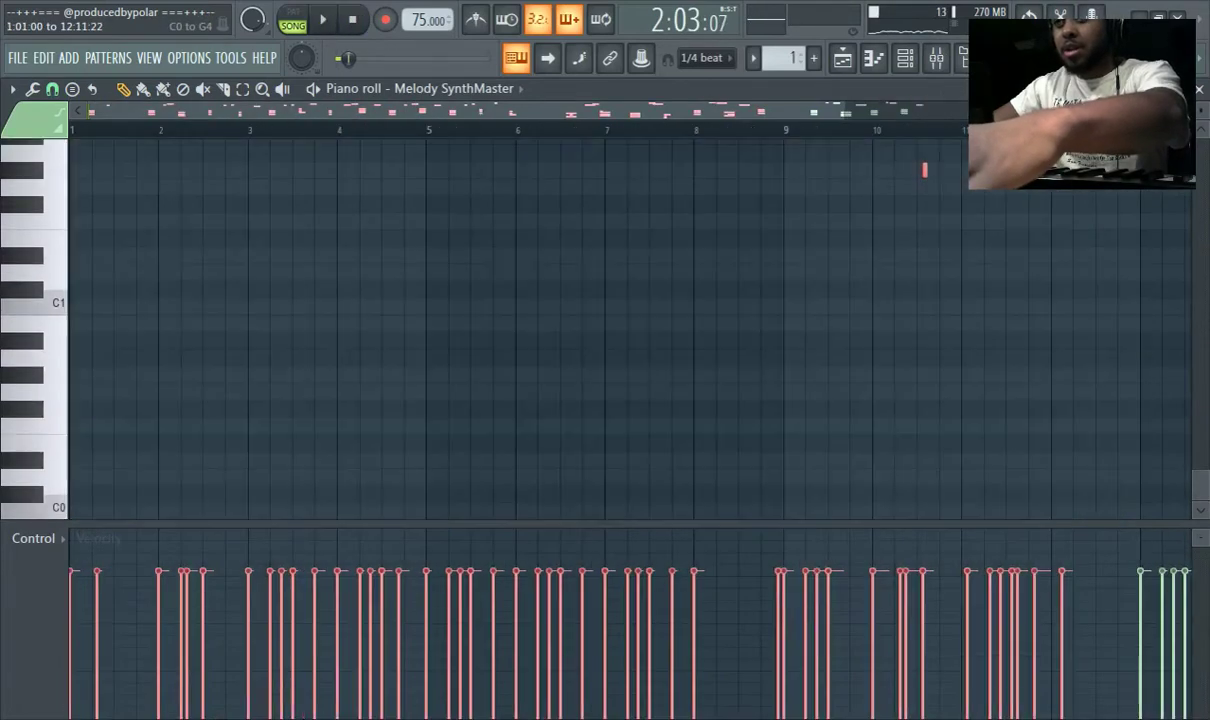
key("Delete")
Duplicate the low chord notes of bars 13 and 14 and place the copy starting at bar 15
scroll(815, 362, "up", 3)
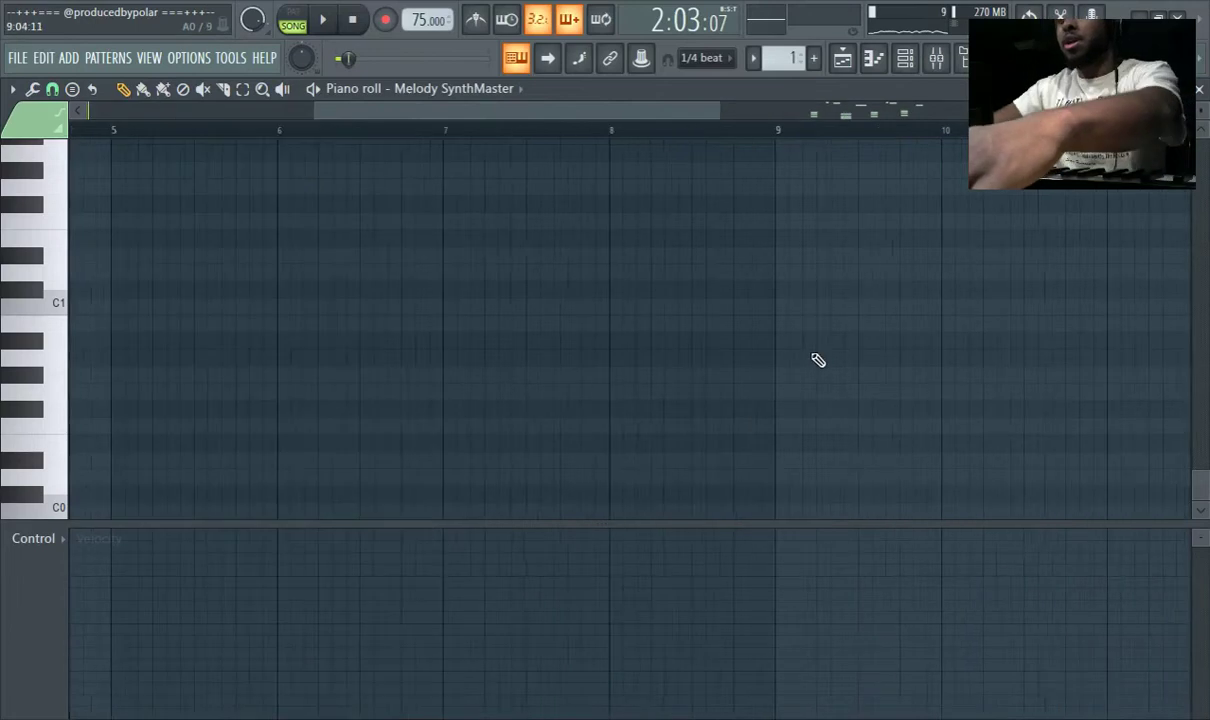
left_click_drag(566, 104, 900, 126)
scroll(883, 240, "up", 6)
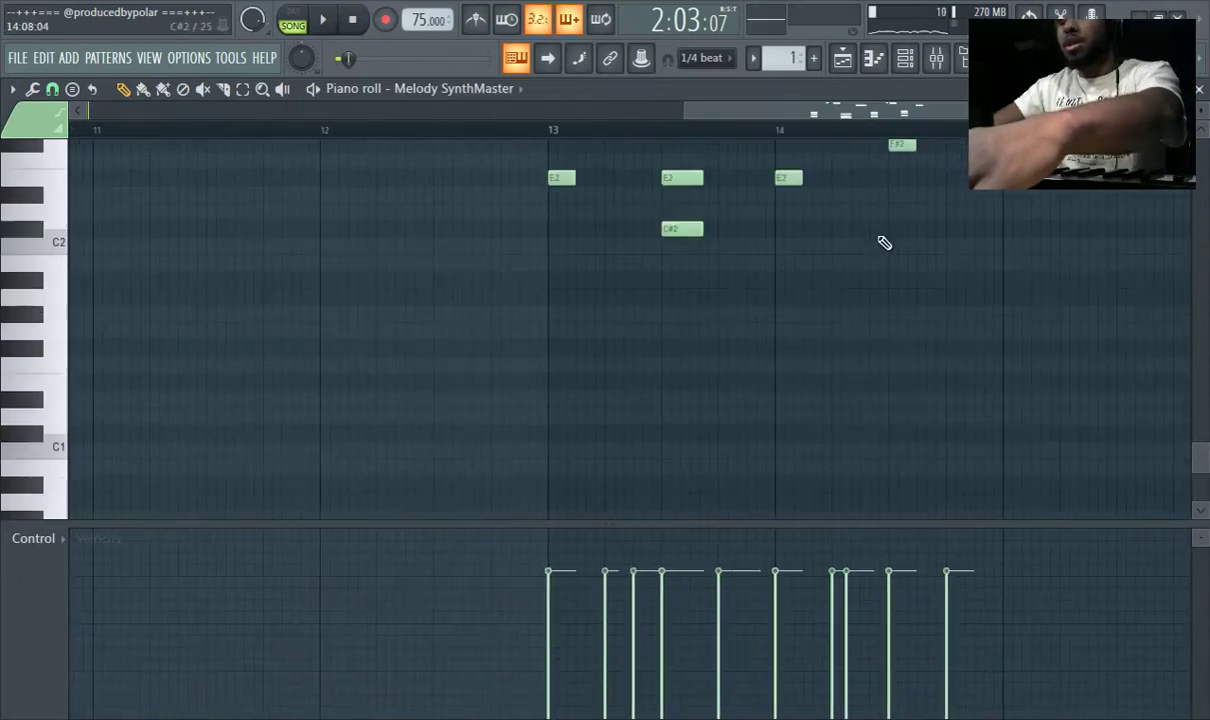
left_click_drag(432, 167, 931, 477)
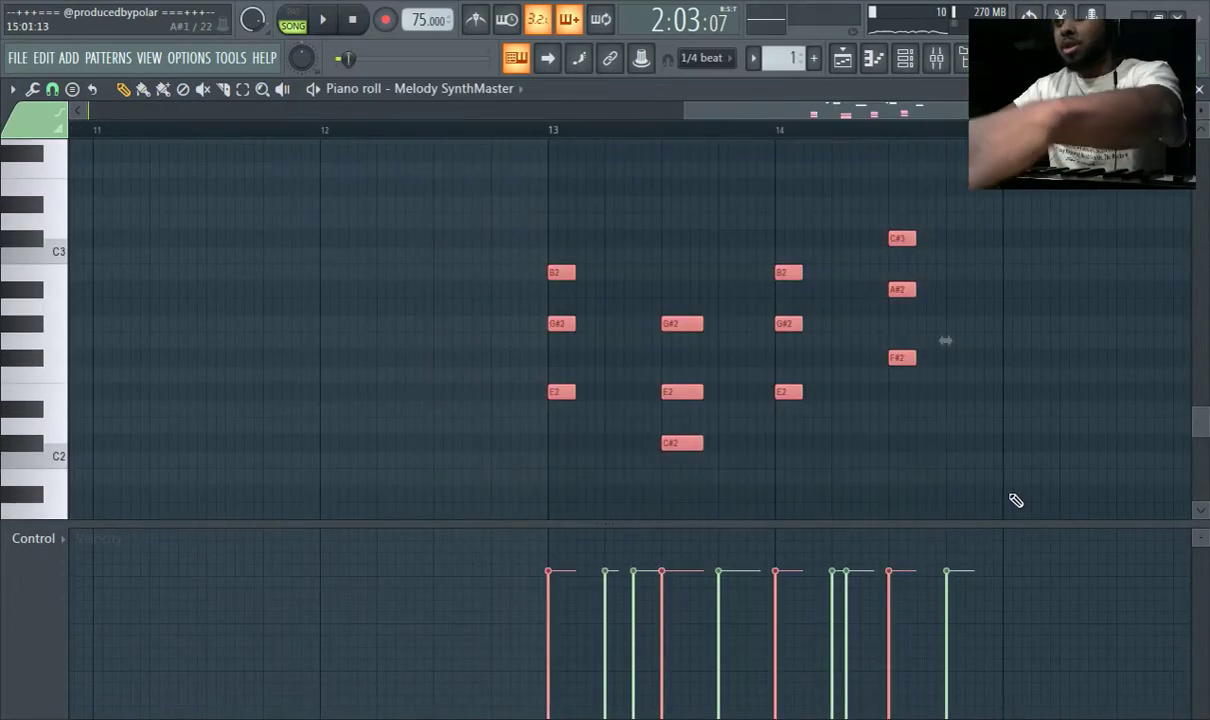
key("ctrl+b")
left_click_drag(728, 274, 815, 268)
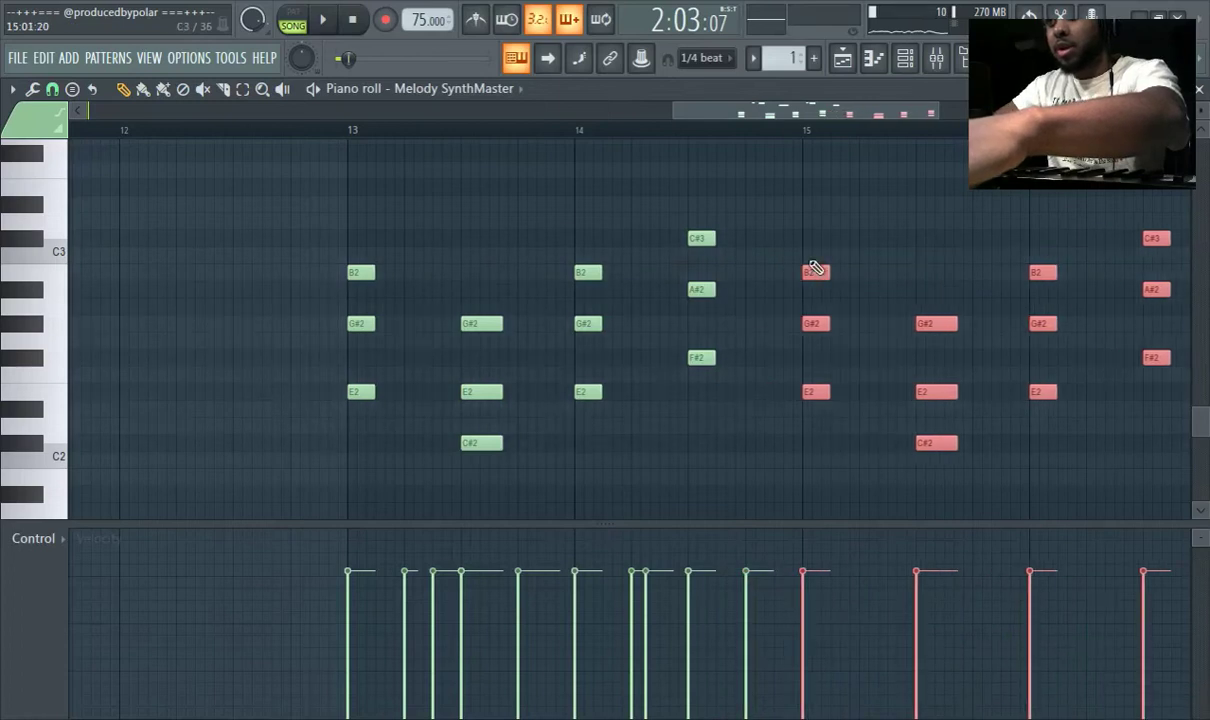
Move all the notes of the pattern back to start at bar 1 and return to the playlist
key("ctrl+a")
scroll(359, 273, "down", 4)
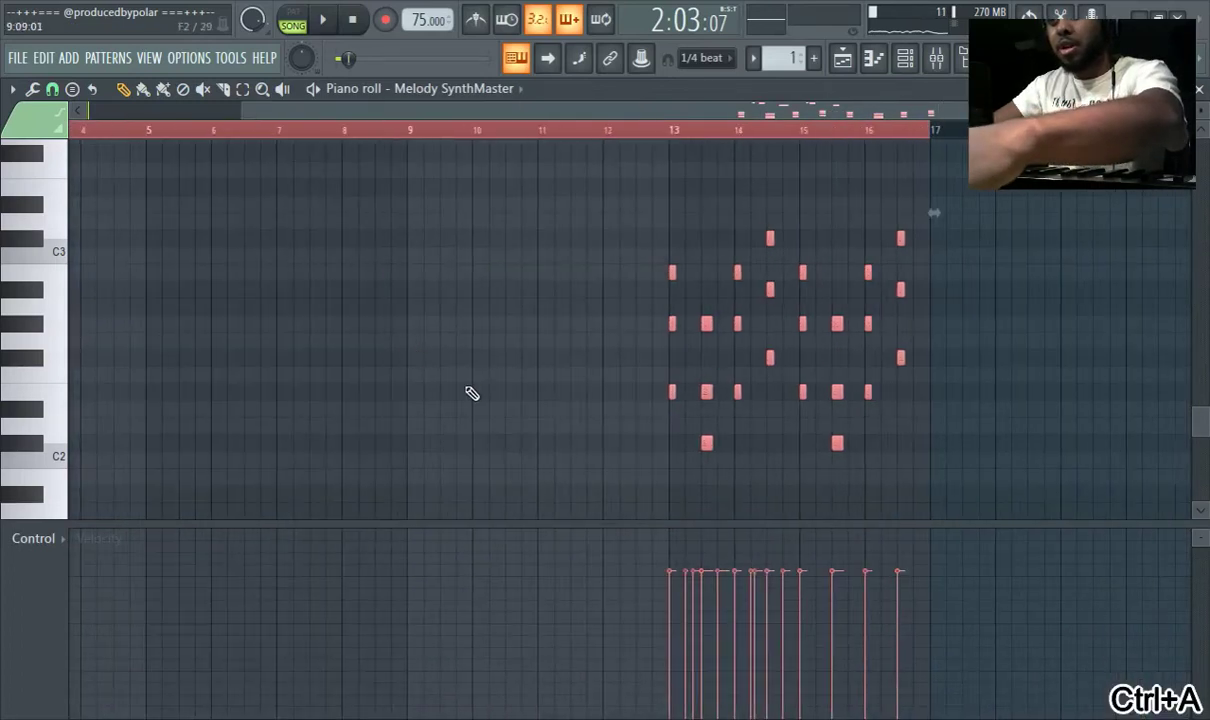
scroll(770, 401, "up", 2)
scroll(742, 392, "up", 3)
left_click_drag(740, 391, 14, 400)
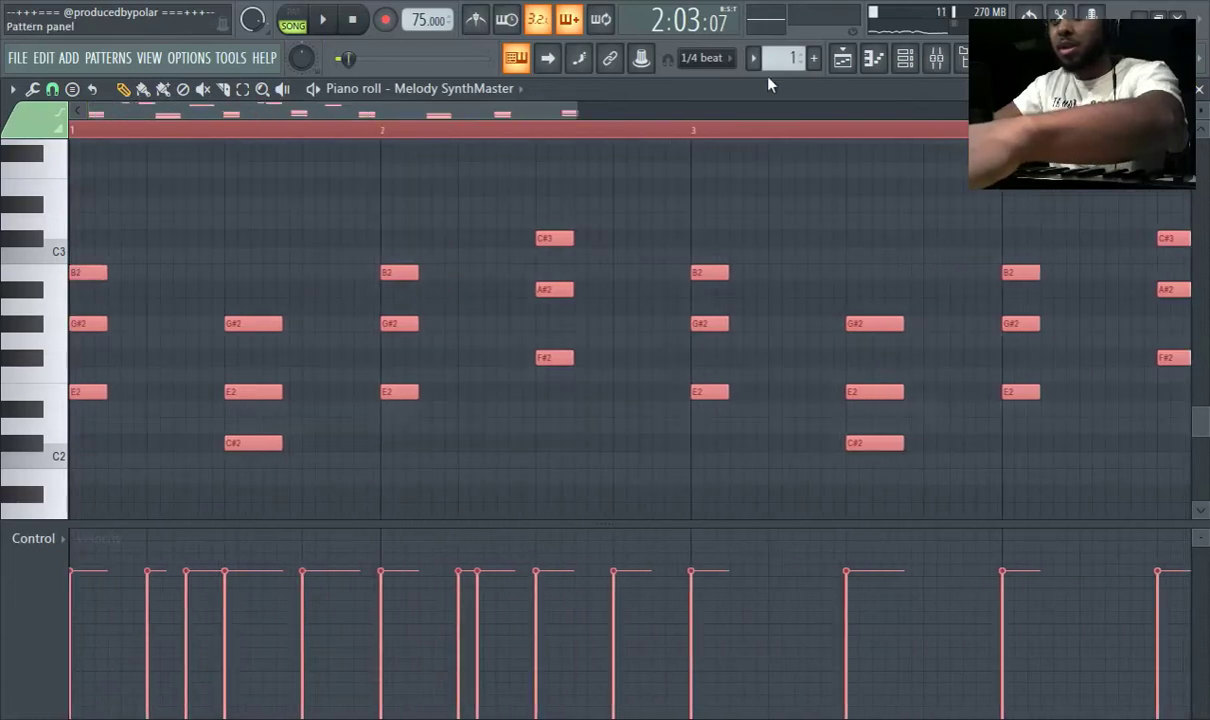
left_click(843, 59)
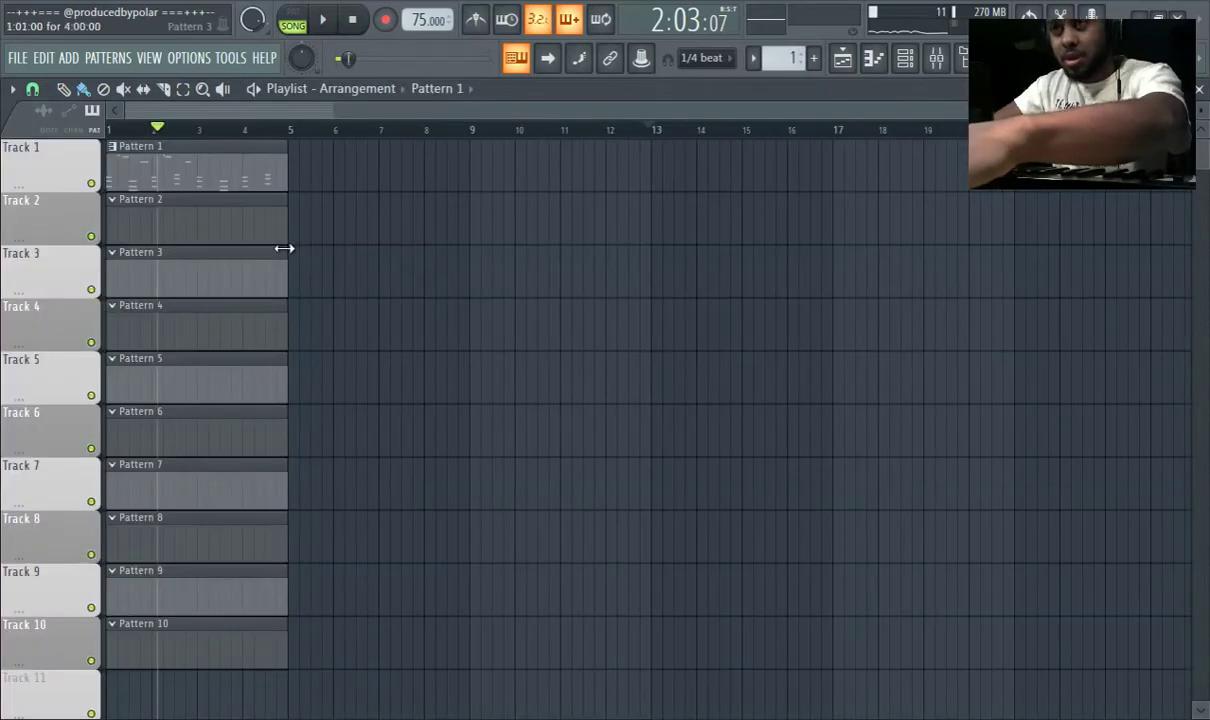
scroll(288, 230, "up", 1)
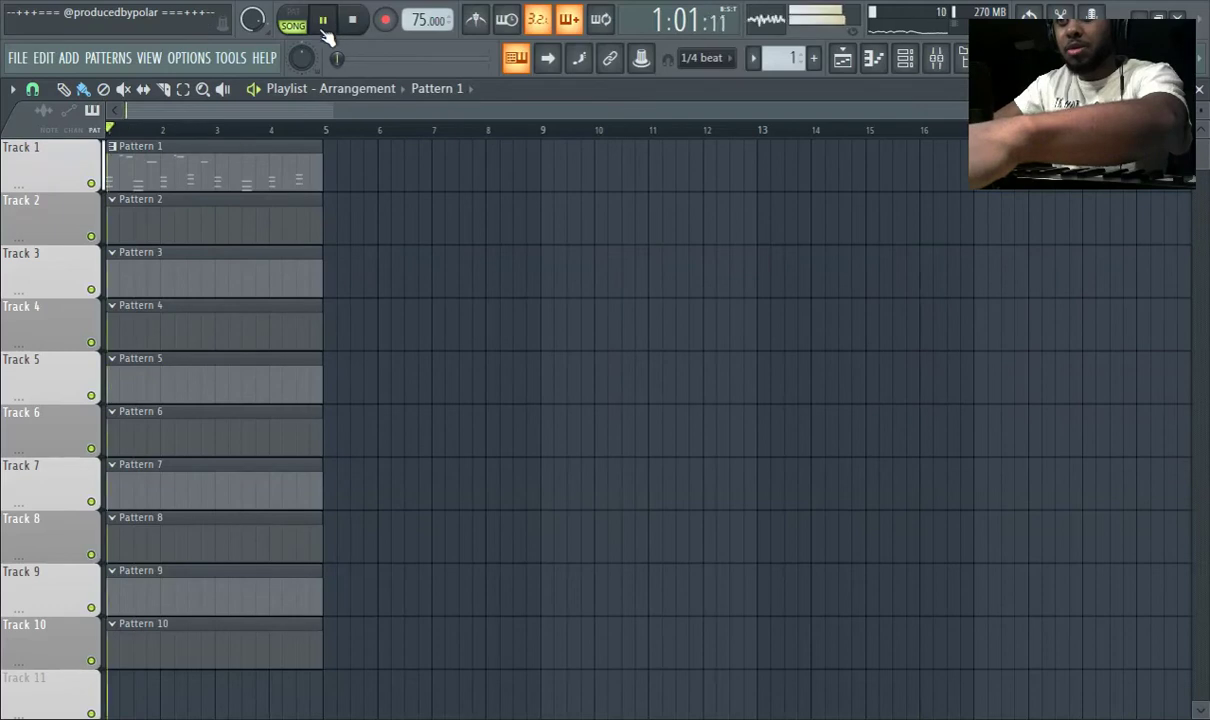
In Pattern 1's piano roll, duplicate the upper E4, D#4 and B3 melody notes of bars 1 and 2 into bars 3 and 4
double_click(185, 171)
scroll(340, 224, "down", 2)
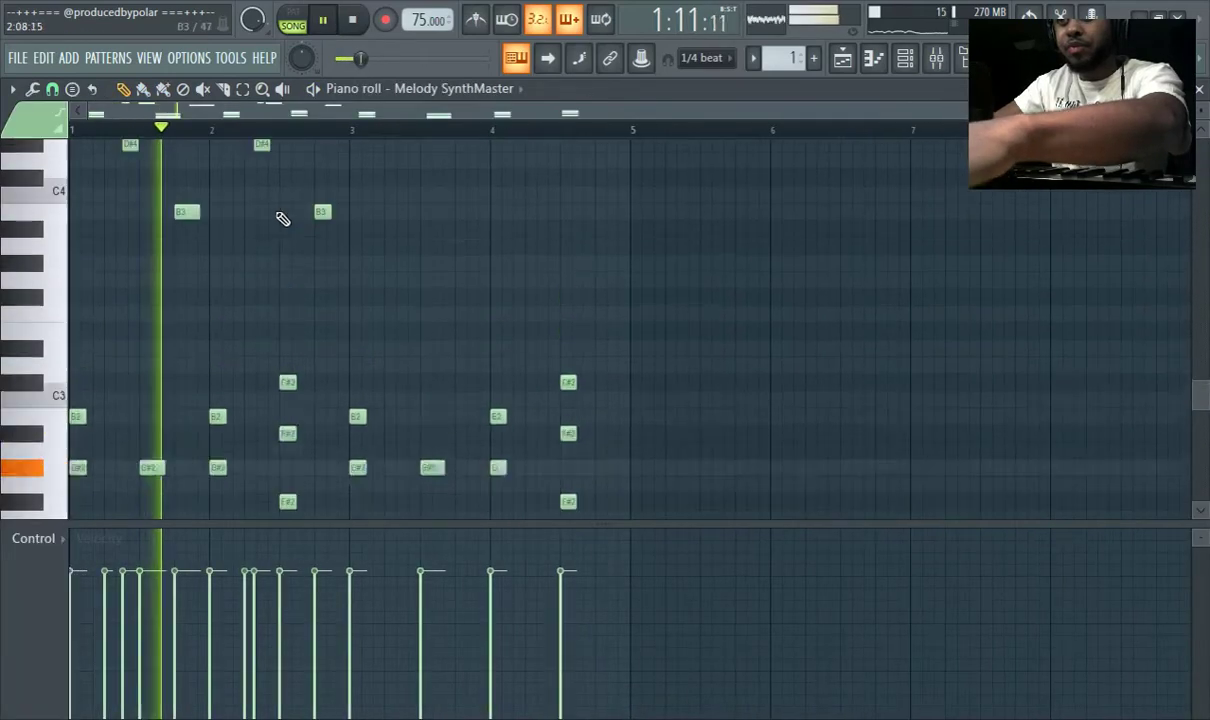
left_click_drag(89, 210, 392, 343)
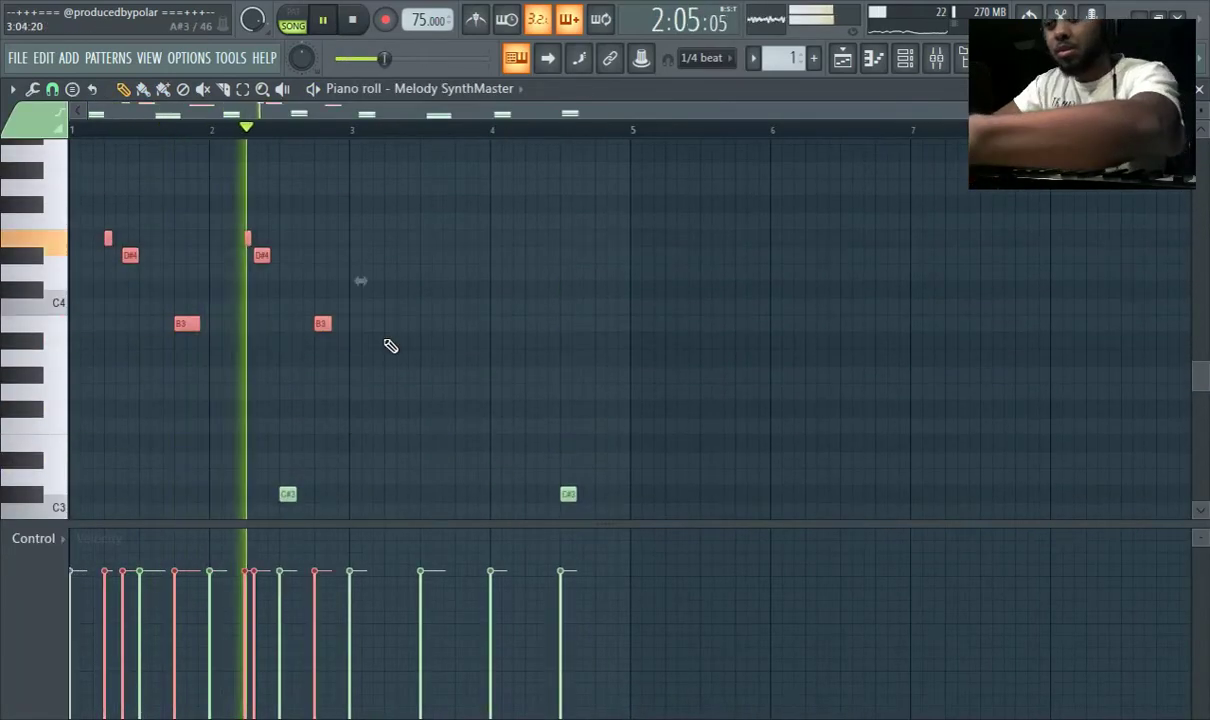
key("ctrl+b")
left_click_drag(413, 324, 462, 331)
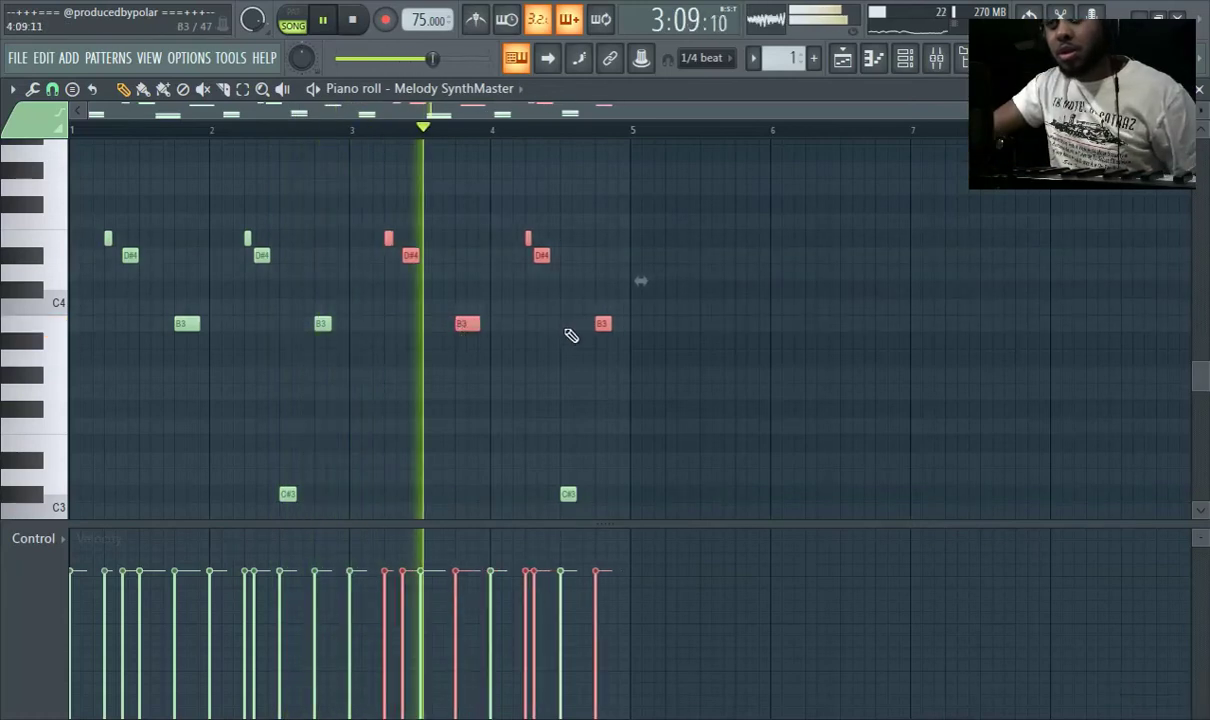
scroll(630, 295, "down", 3)
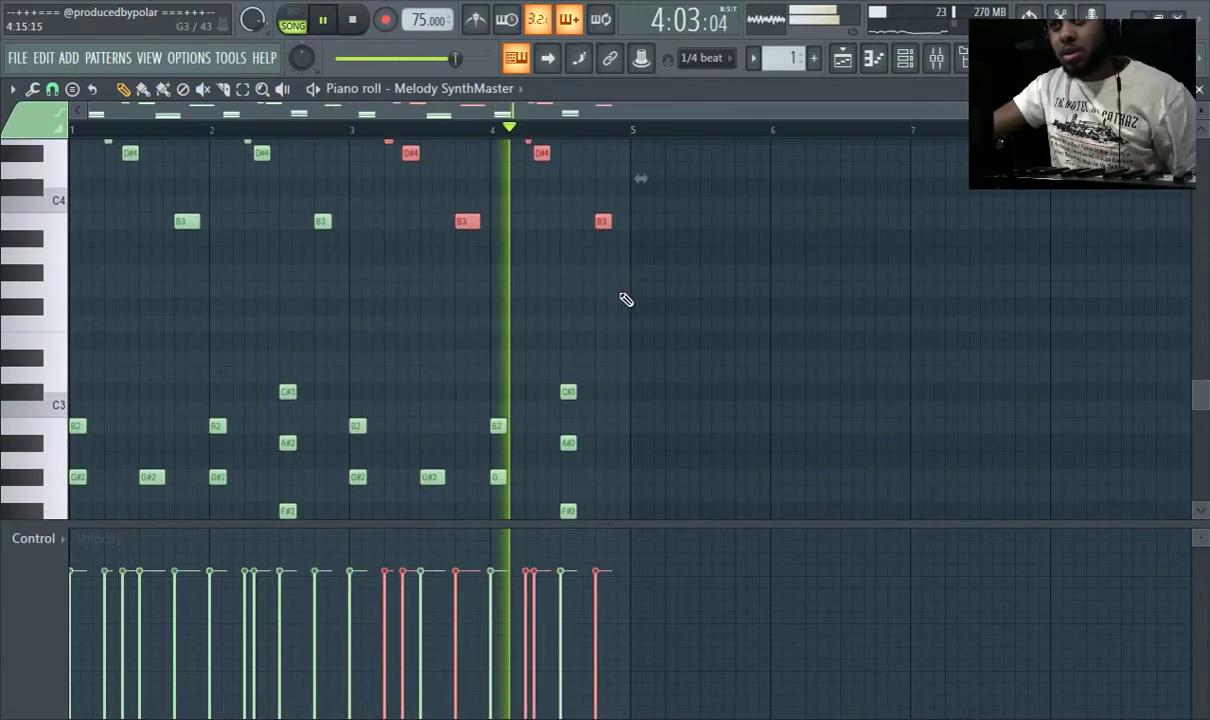
scroll(633, 296, "up", 3)
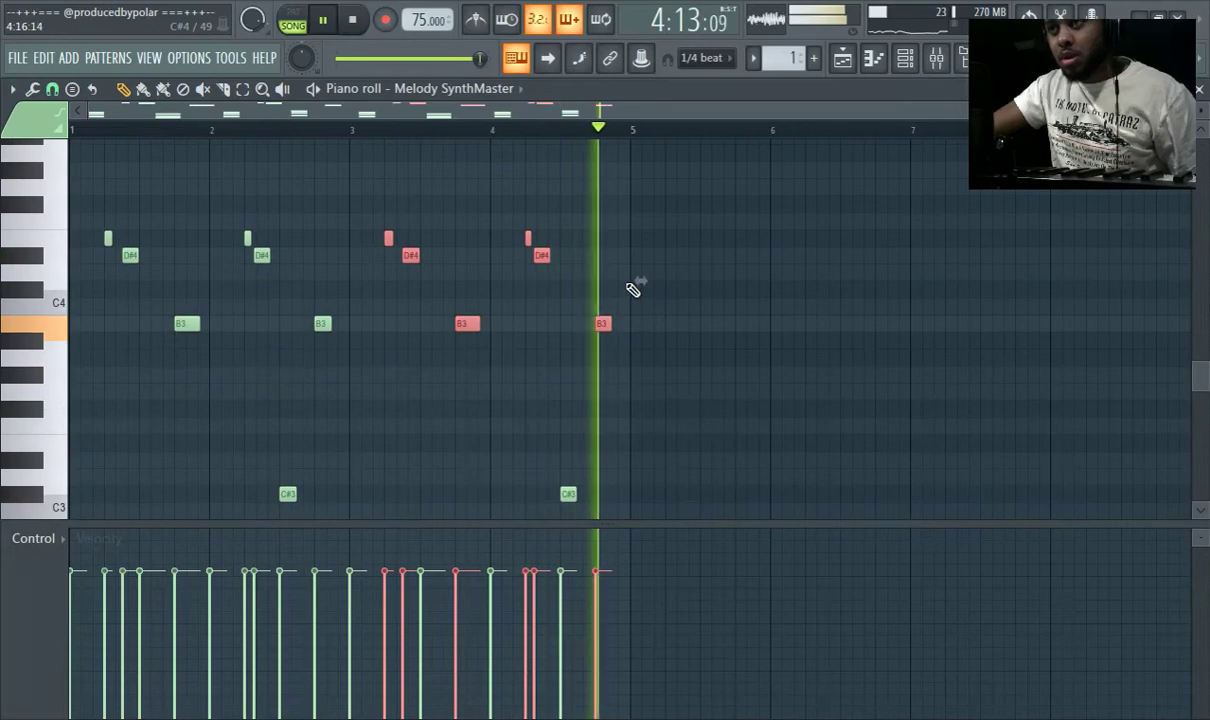
left_click(167, 186)
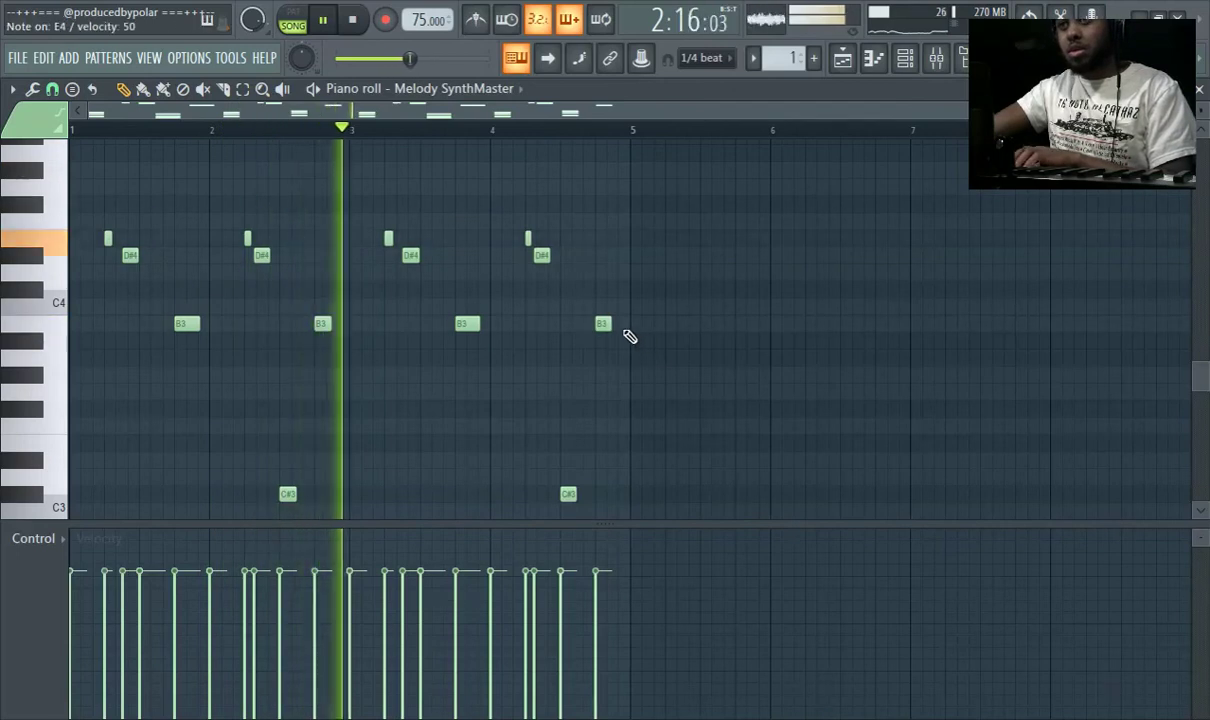
Raise the last B3 melody note in bar 4 to F#4, trying E4 and F4 on the way
left_click_drag(604, 325, 600, 233)
scroll(638, 296, "down", 3)
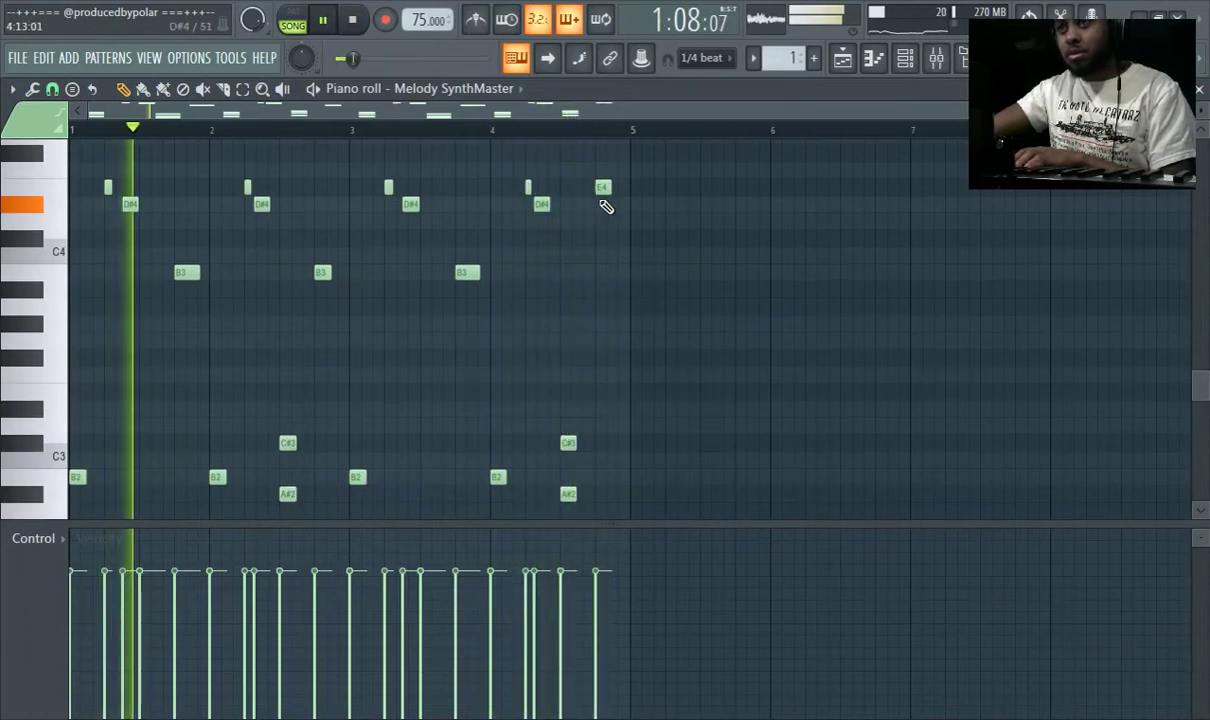
scroll(605, 220, "up", 3)
left_click_drag(601, 229, 601, 215)
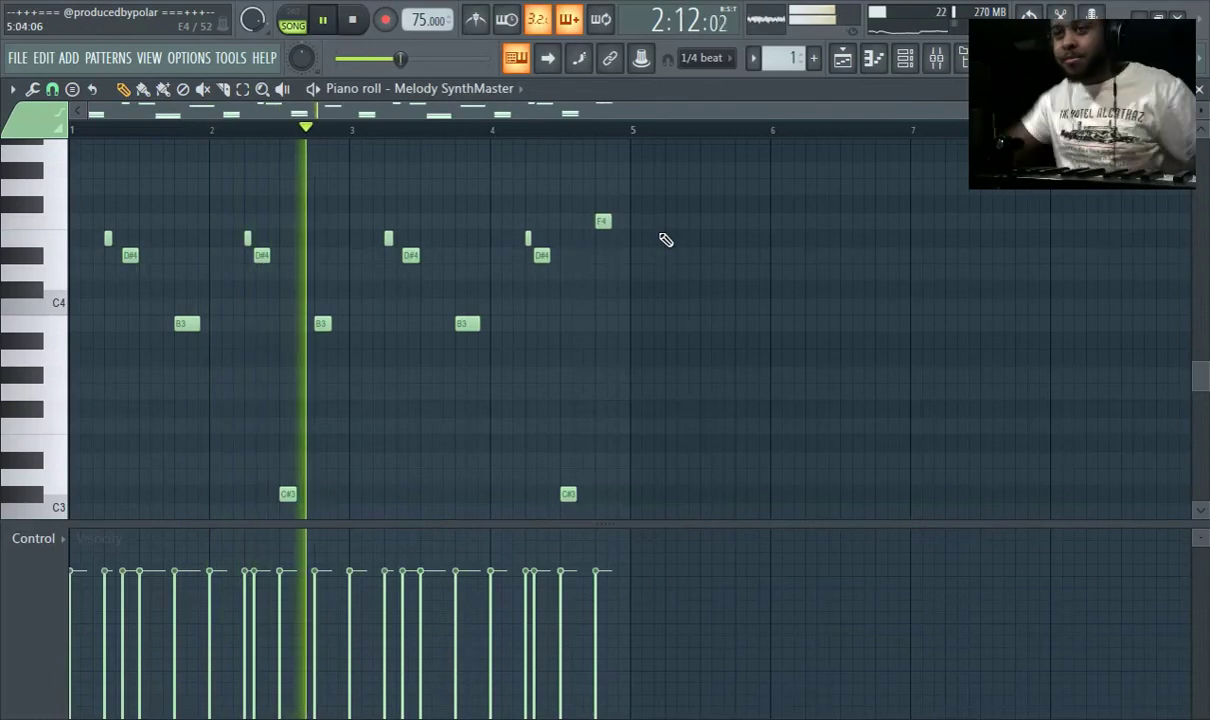
scroll(300, 170, "up", 3)
scroll(184, 121, "up", 3)
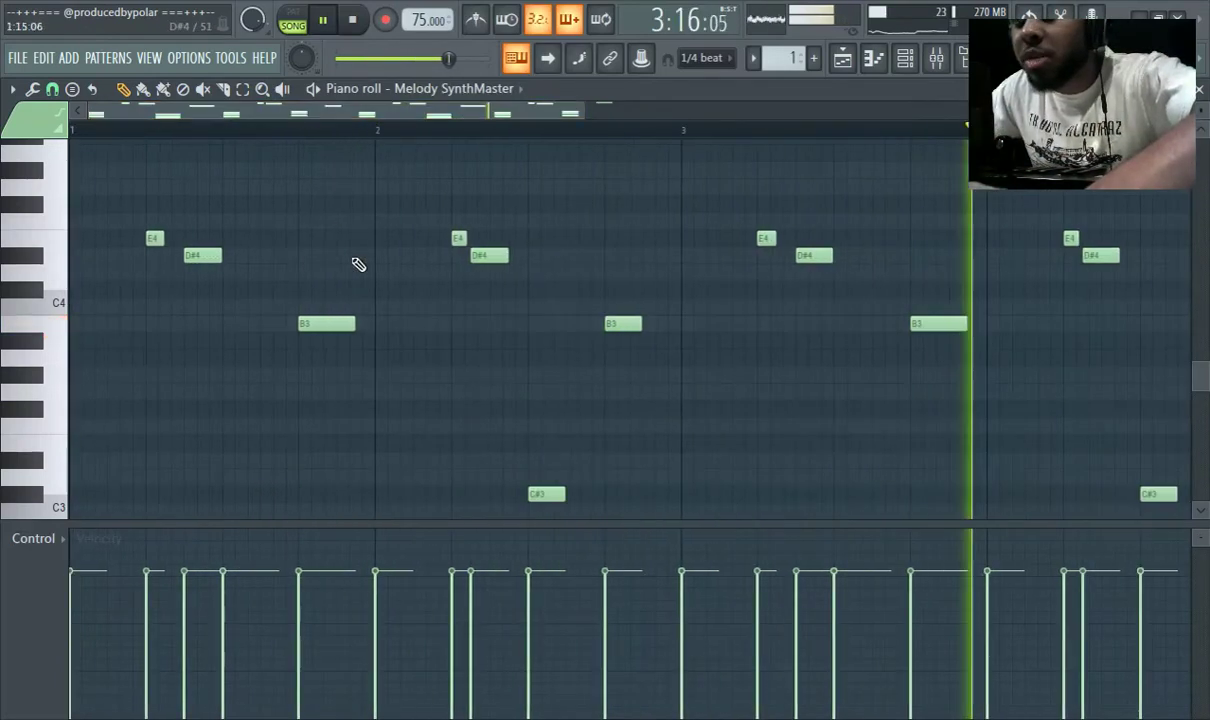
scroll(477, 257, "up", 1)
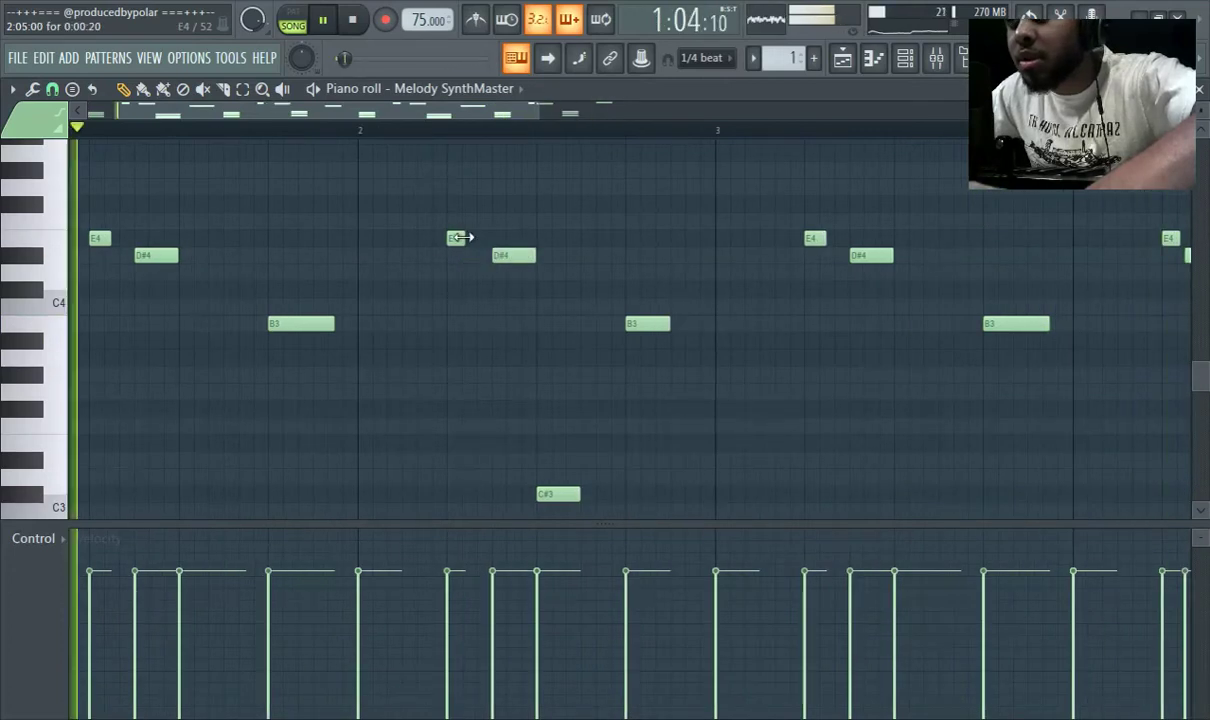
scroll(710, 289, "down", 2)
scroll(745, 300, "up", 2)
scroll(870, 290, "down", 2)
left_click_drag(945, 220, 945, 204)
Move the D#4 note in bar 4 one step later and return to the playlist
scroll(759, 248, "up", 1)
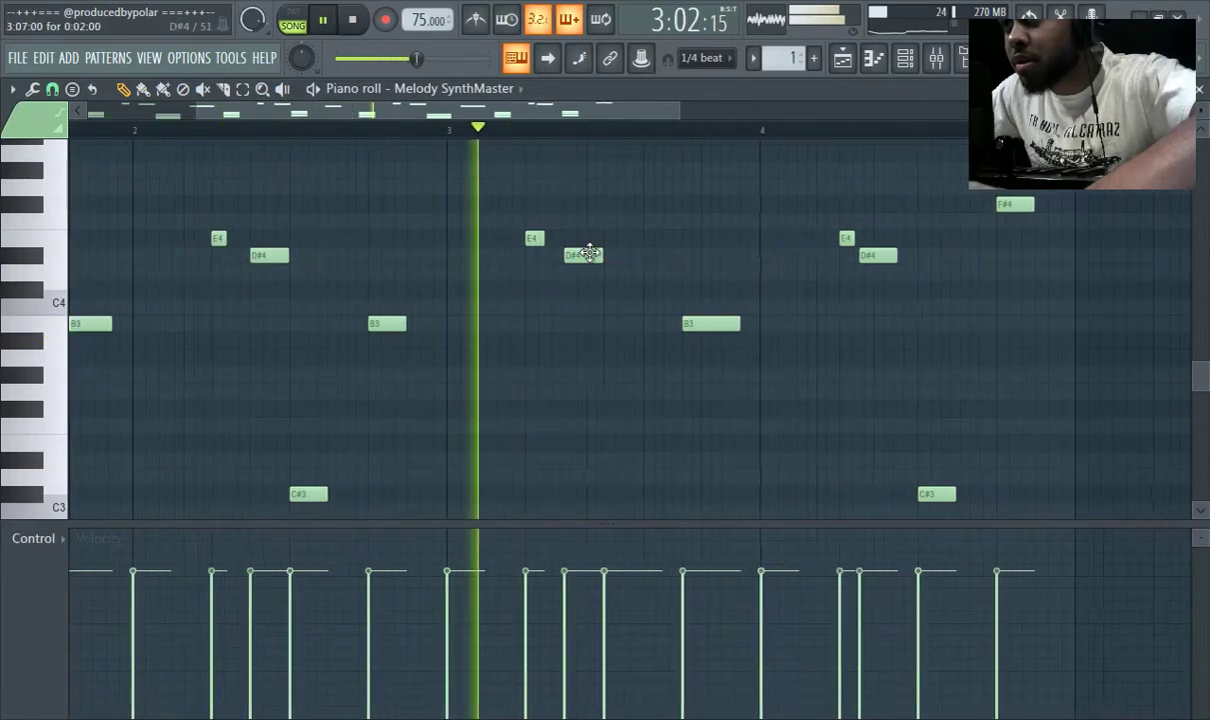
left_click_drag(876, 254, 894, 250)
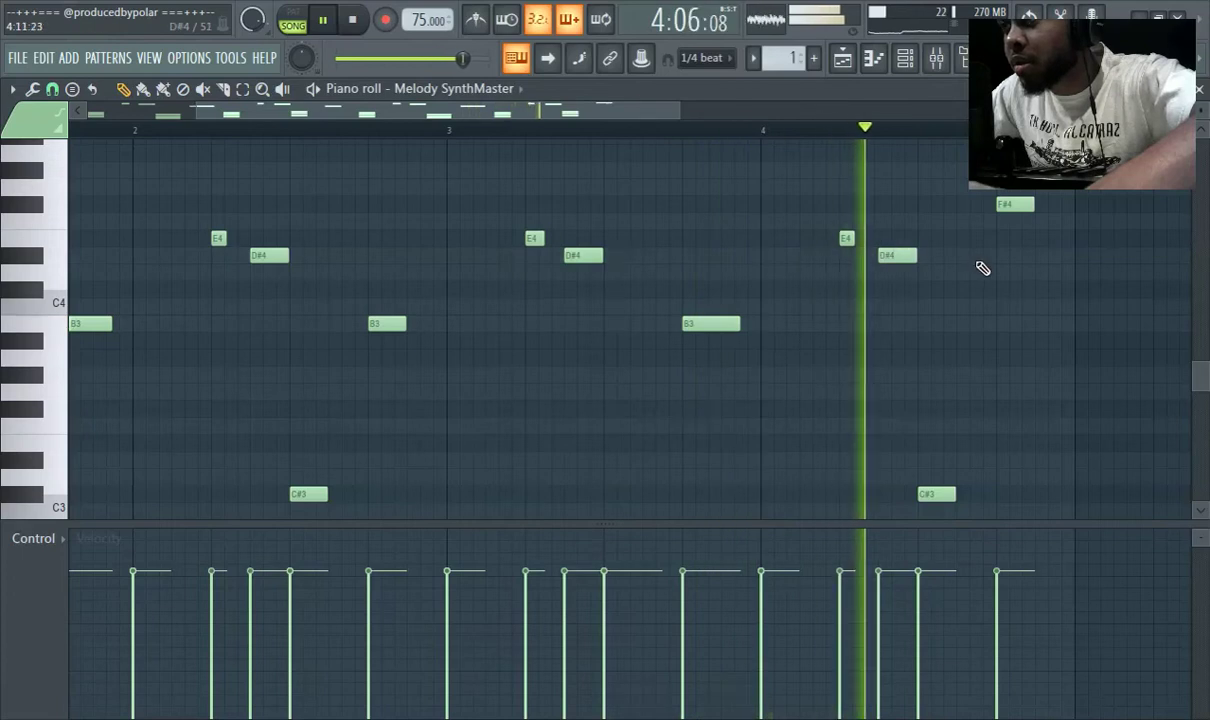
scroll(1005, 277, "down", 2)
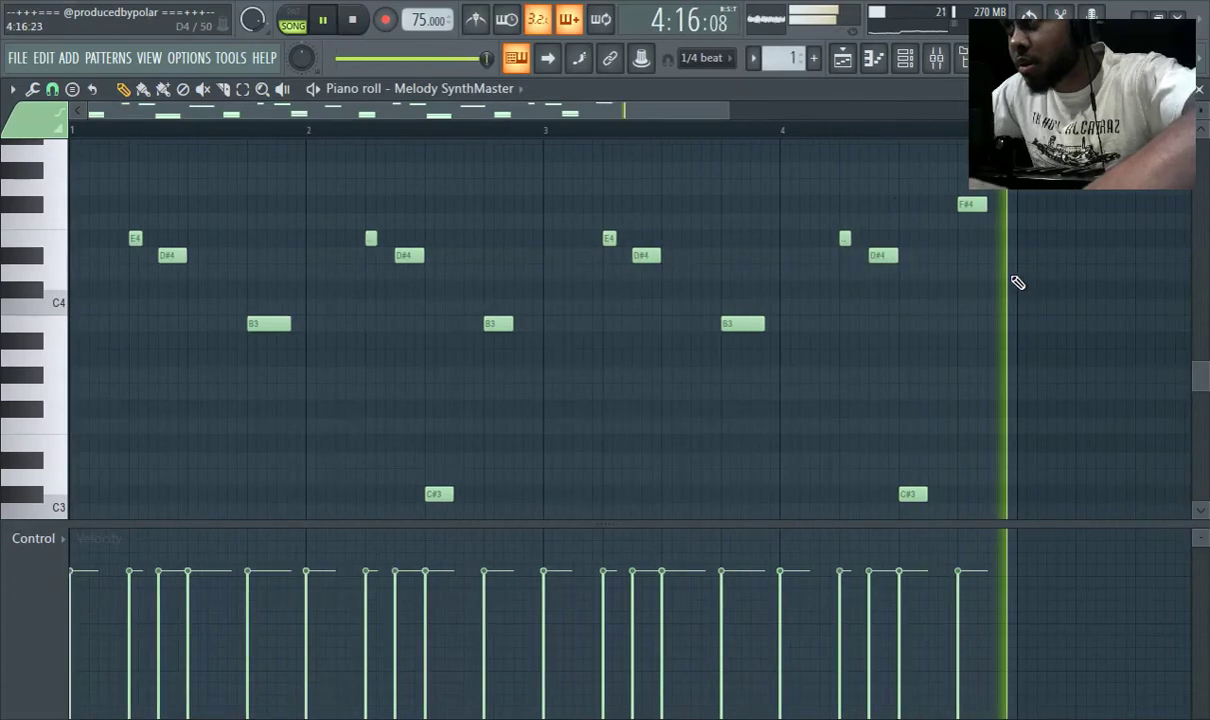
left_click(842, 57)
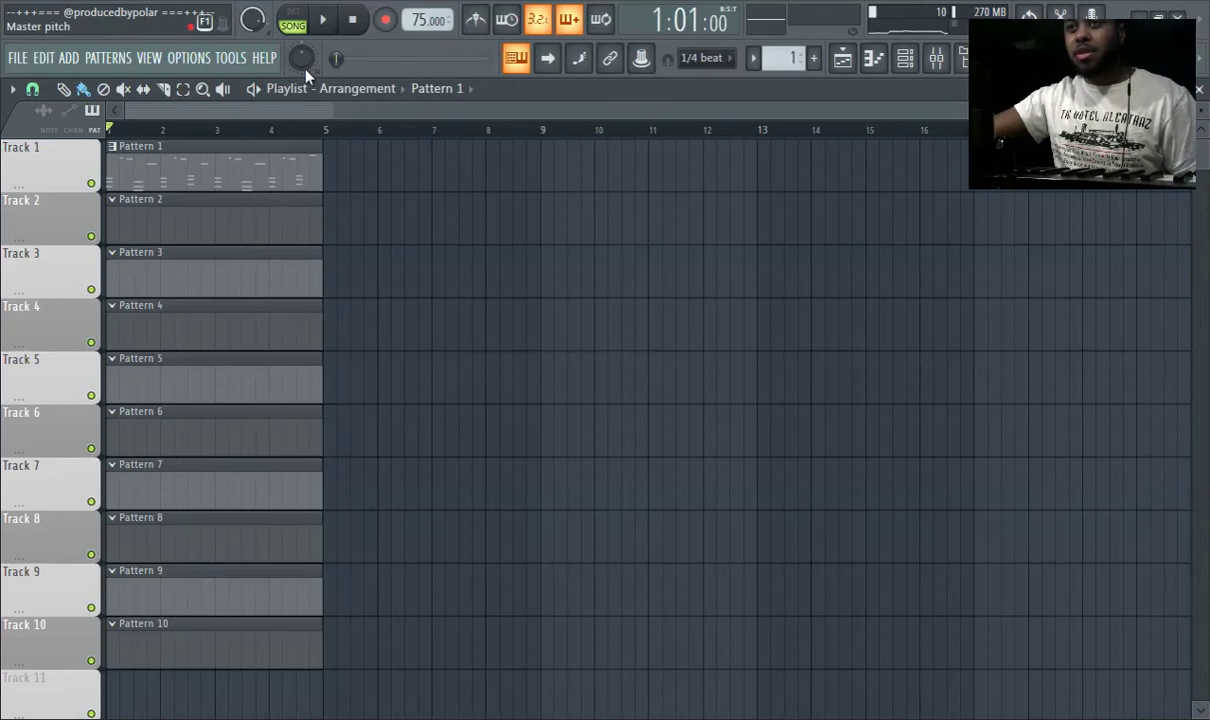
Add an FL Keys instrument channel and make Pattern 2 the active pattern
left_click(68, 58)
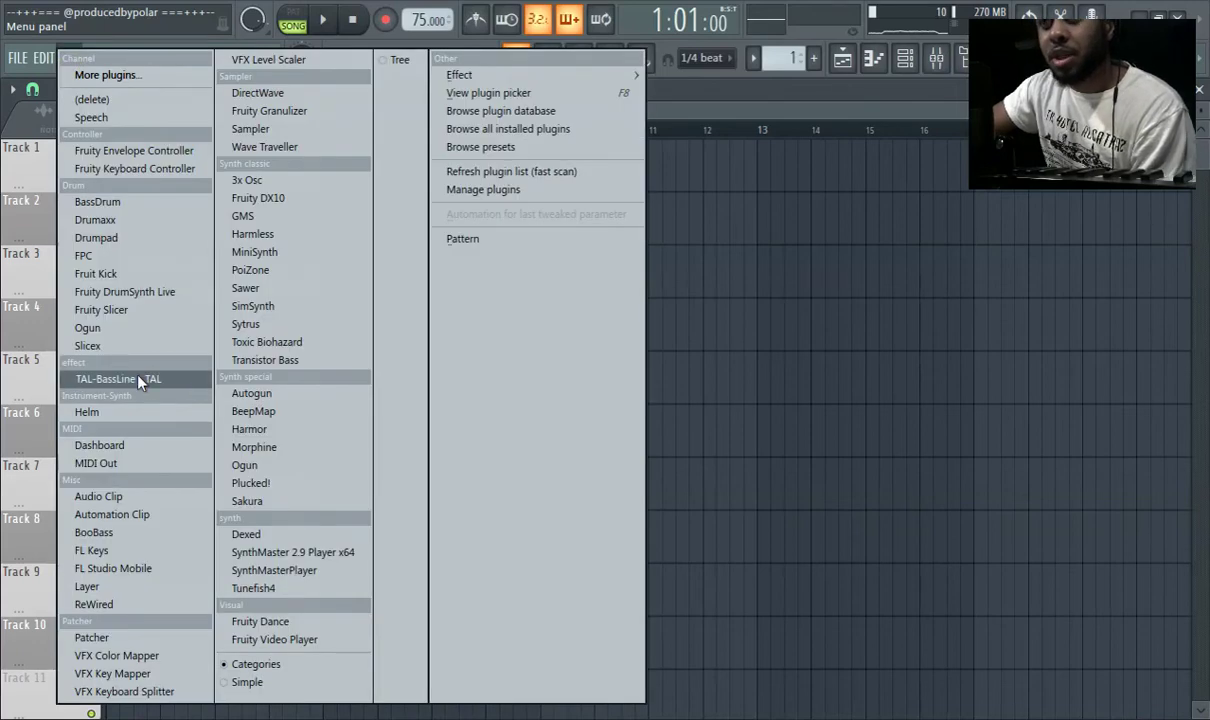
left_click(95, 550)
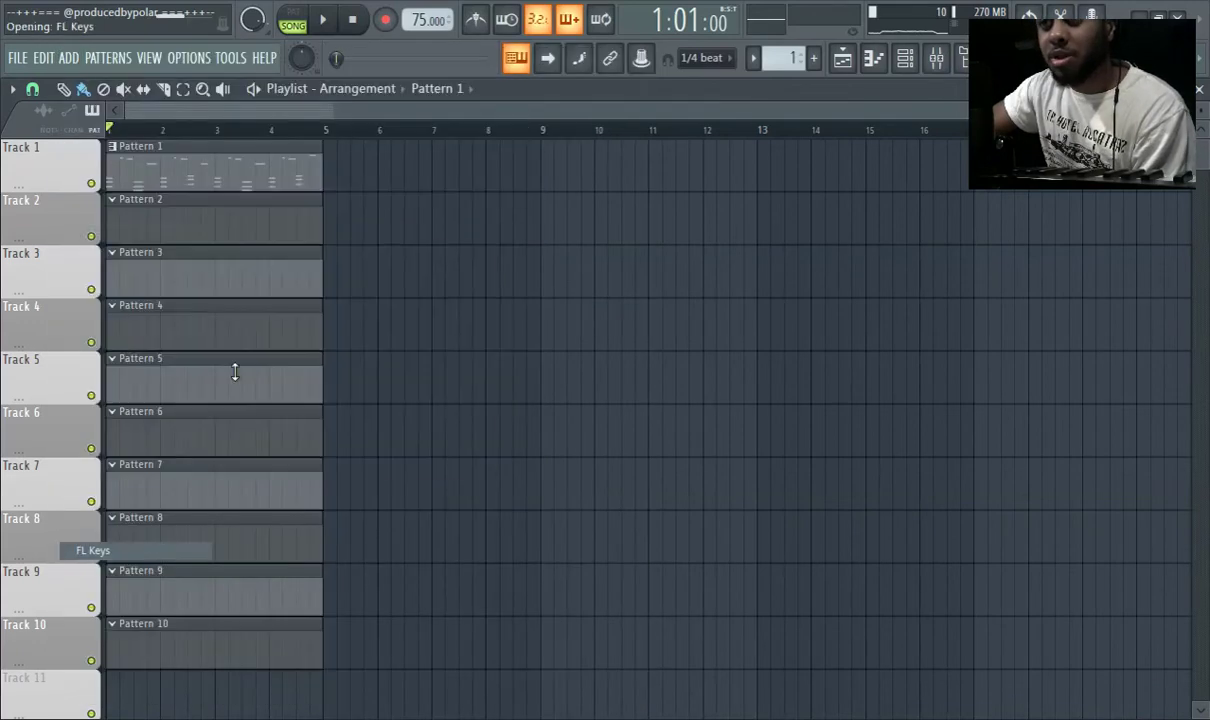
scroll(783, 57, "up", 1)
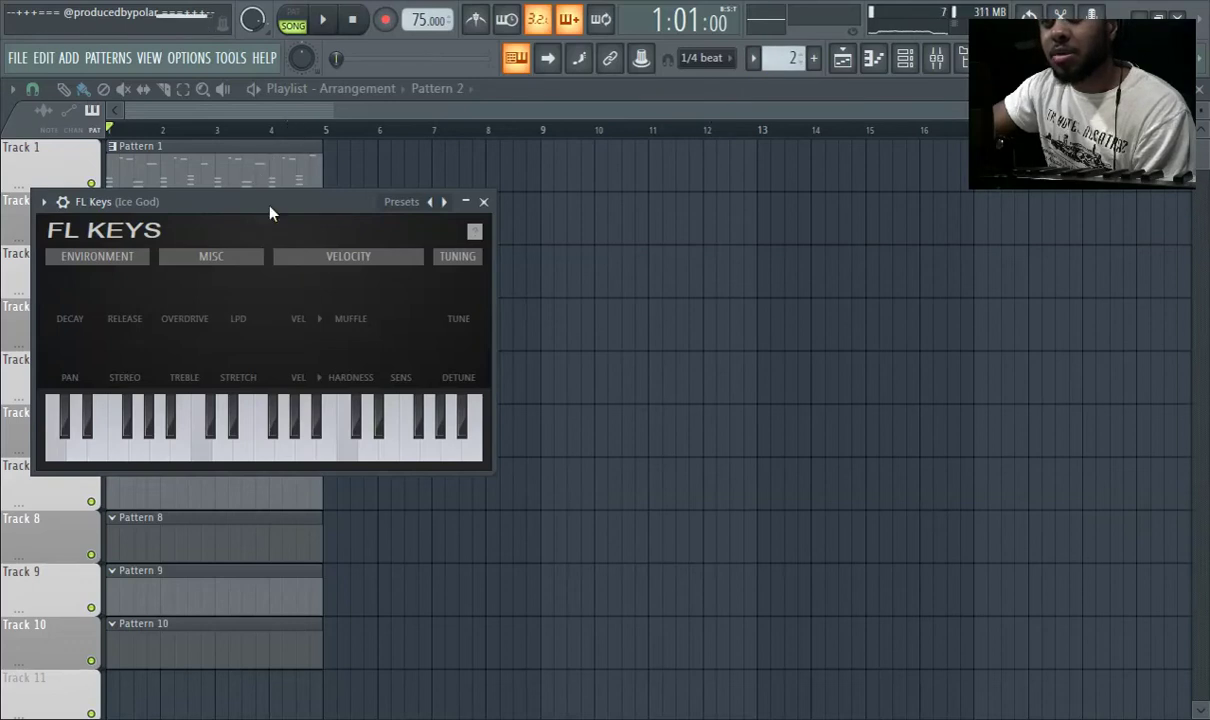
left_click(150, 128)
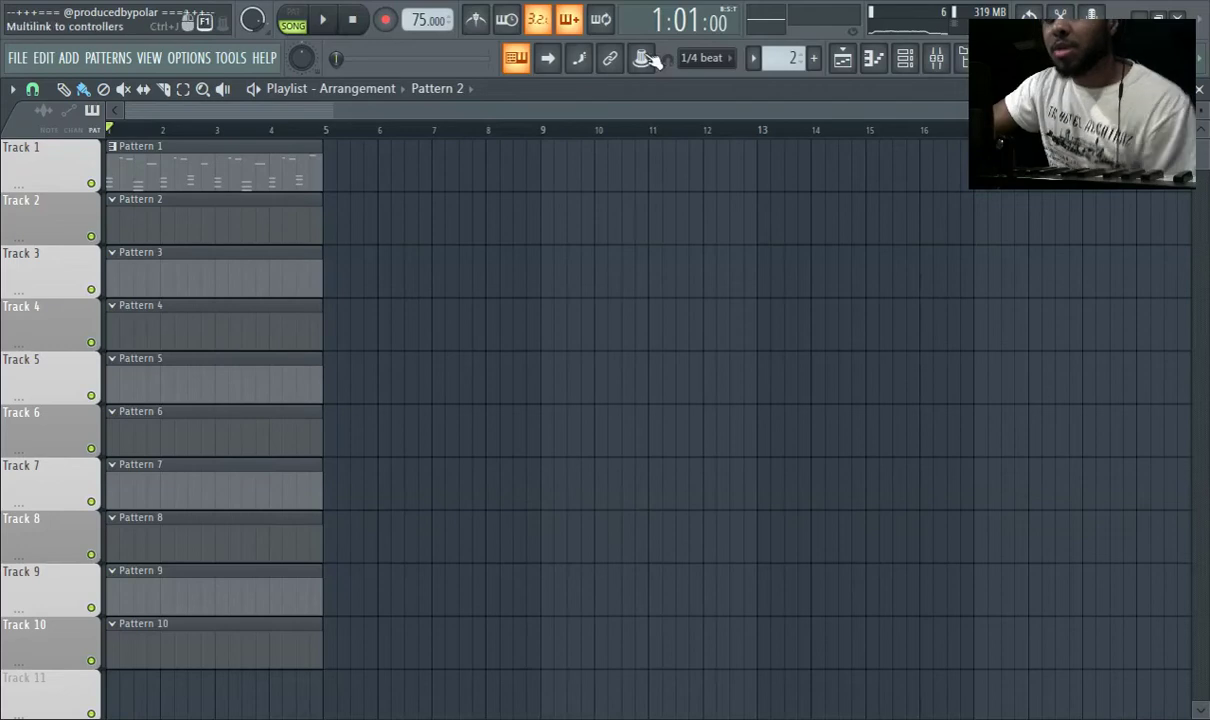
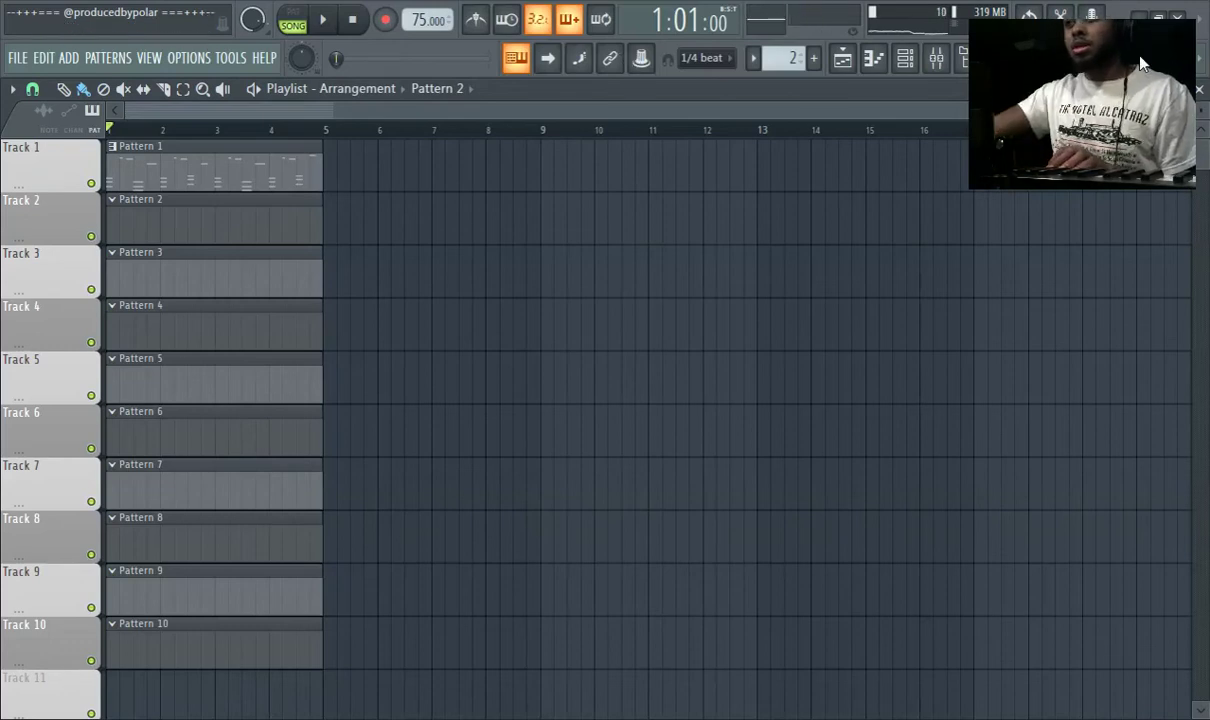
Load the Broken Piano preset on the FL Keys channel and change its instrument to Rhodes (FL)
left_click(916, 63)
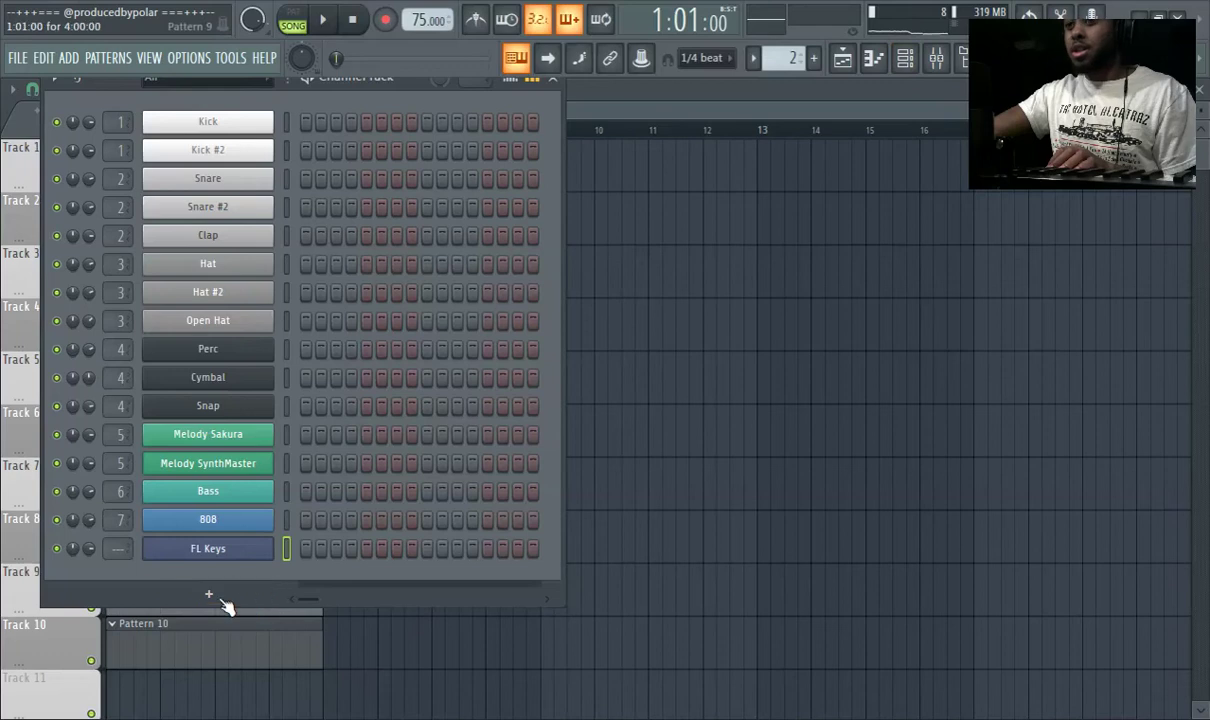
left_click(207, 556)
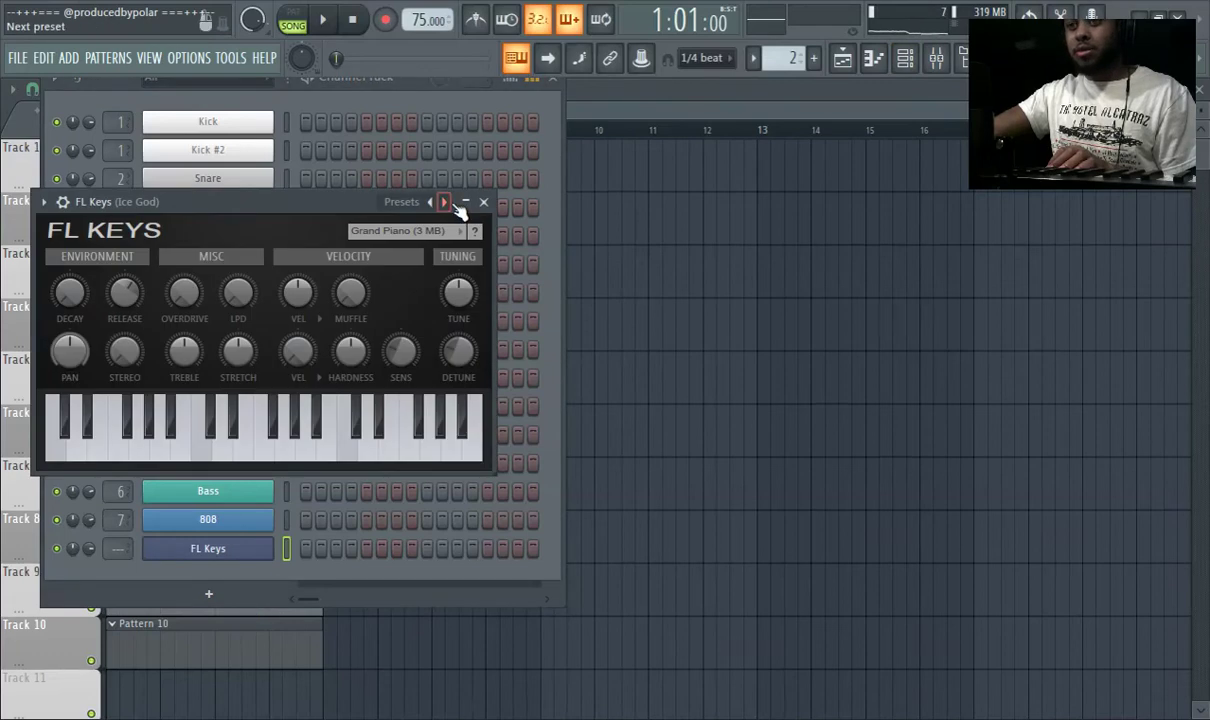
left_click(410, 231)
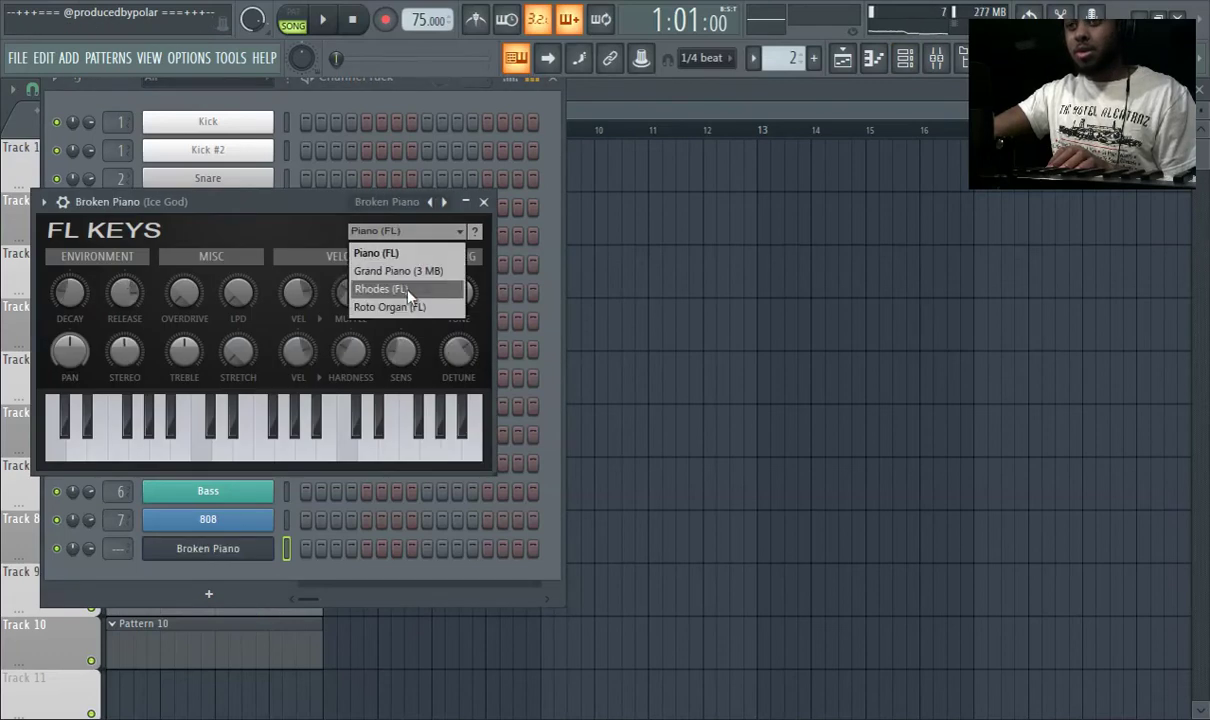
left_click(385, 285)
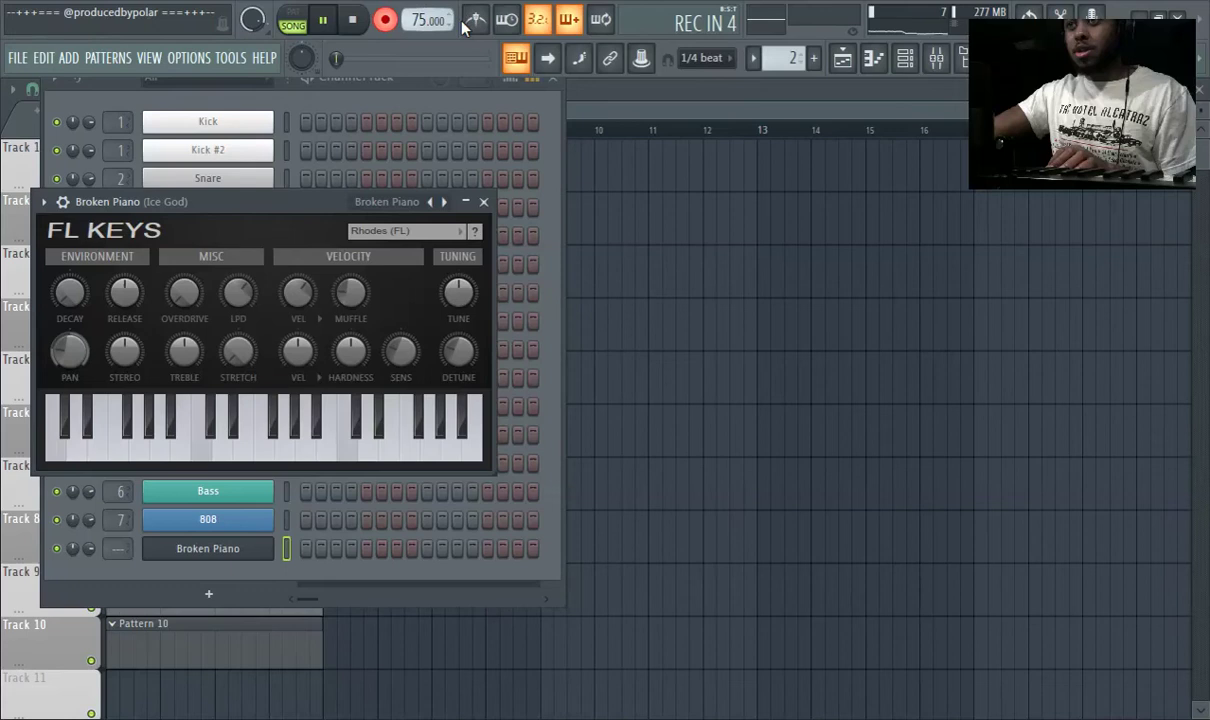
Delete the Pattern 2 clip with the unwanted take from the playlist and mute Track 1
key("F5")
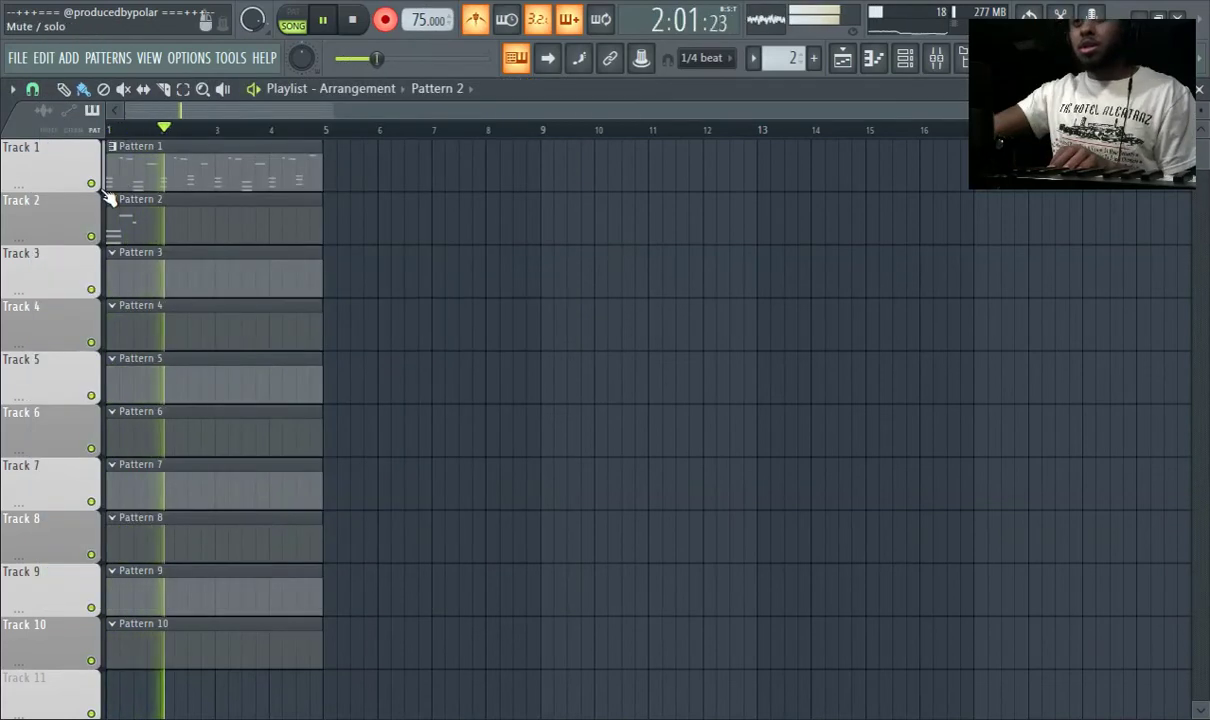
right_click(178, 210)
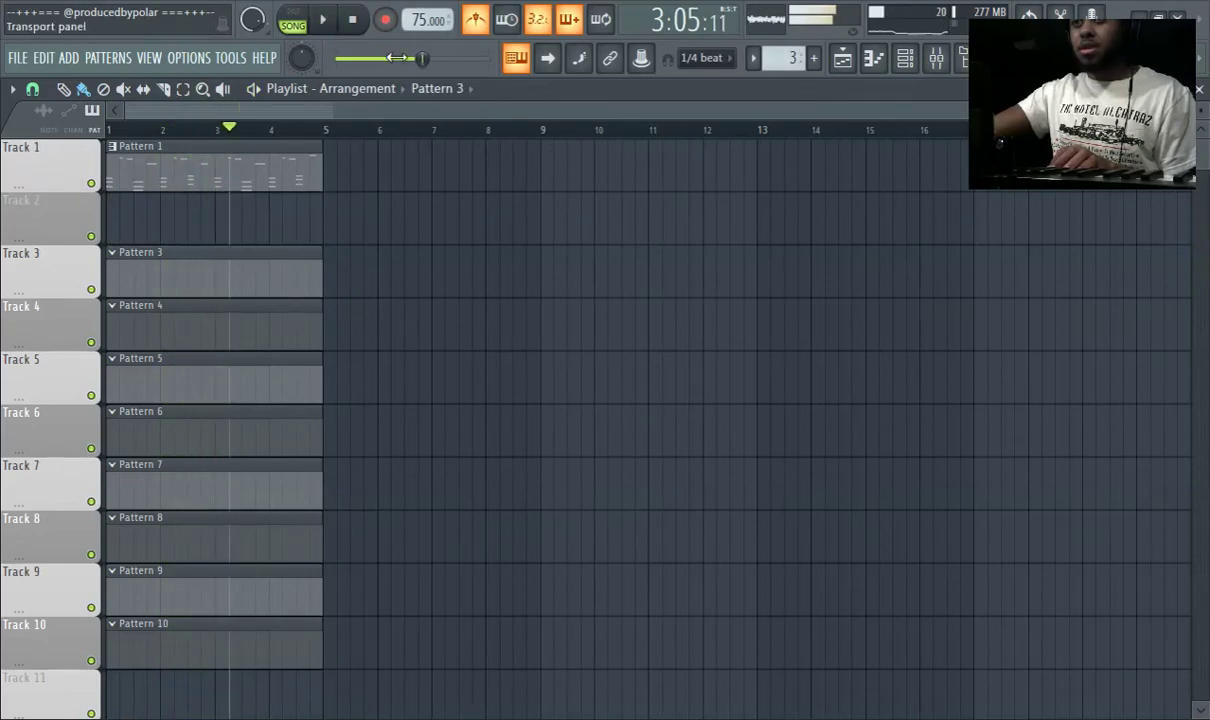
left_click(92, 184)
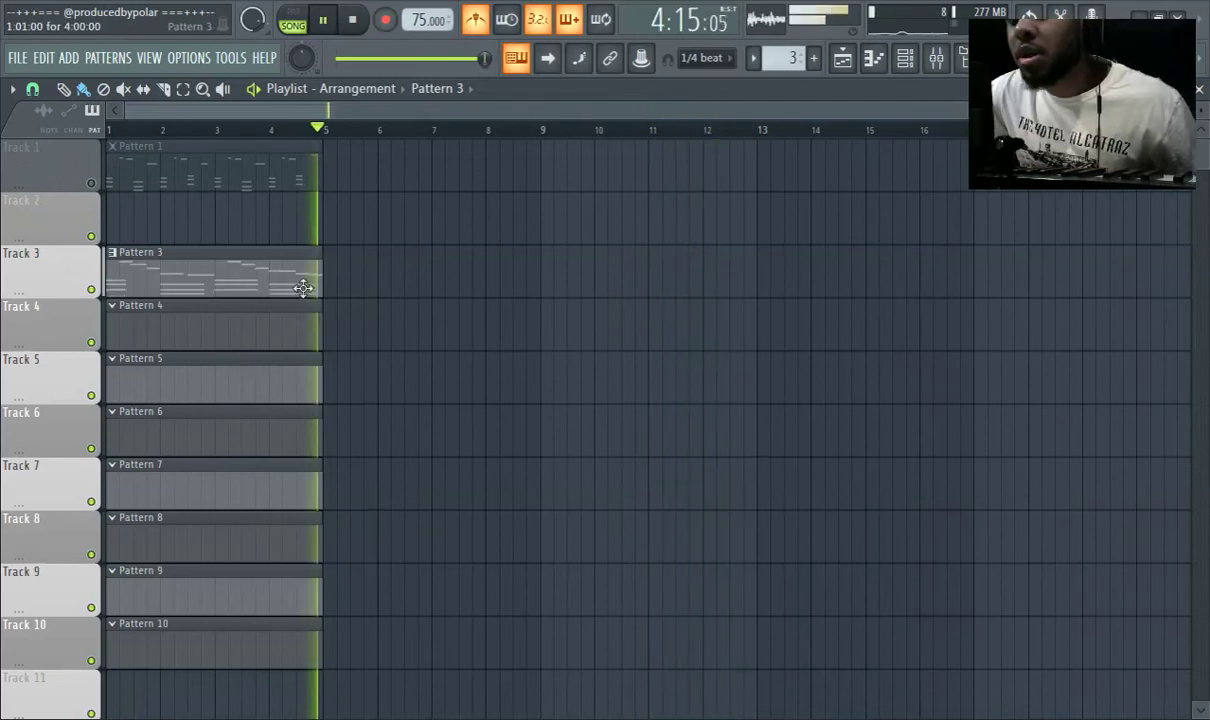
Extend the Pattern 3 clip on Track 3 to bar 13 and play it from late in bar 6
left_click_drag(303, 288, 752, 293)
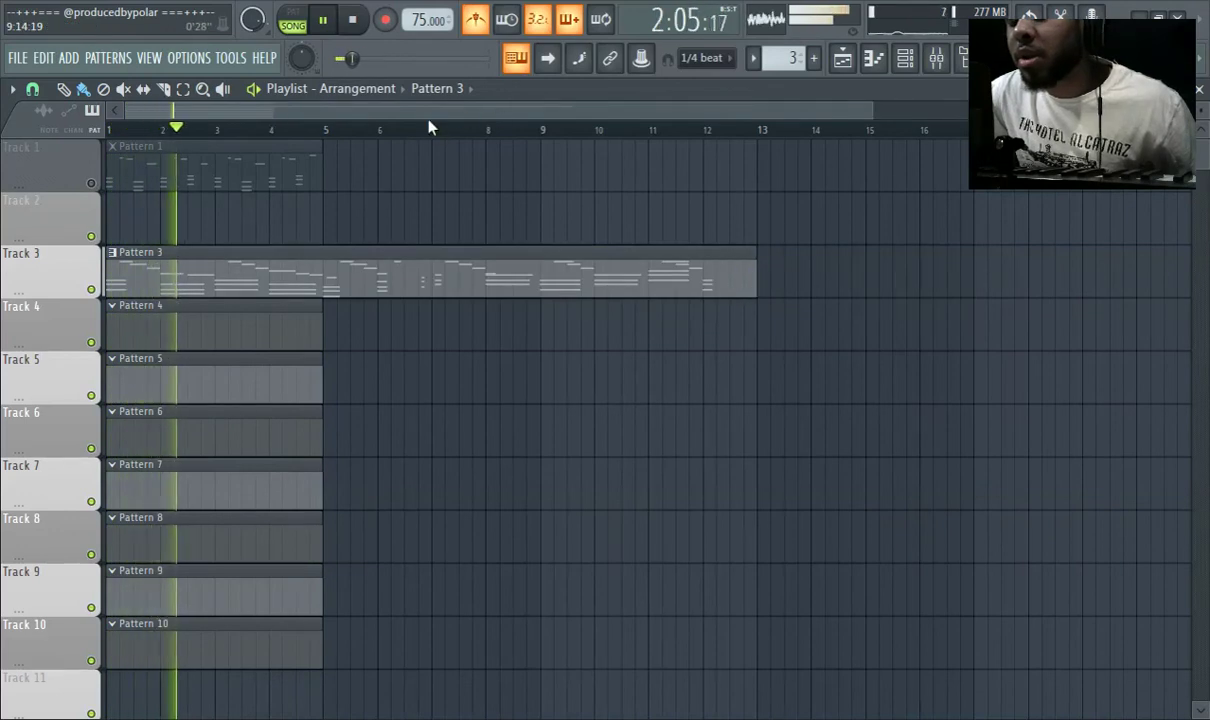
left_click(424, 131)
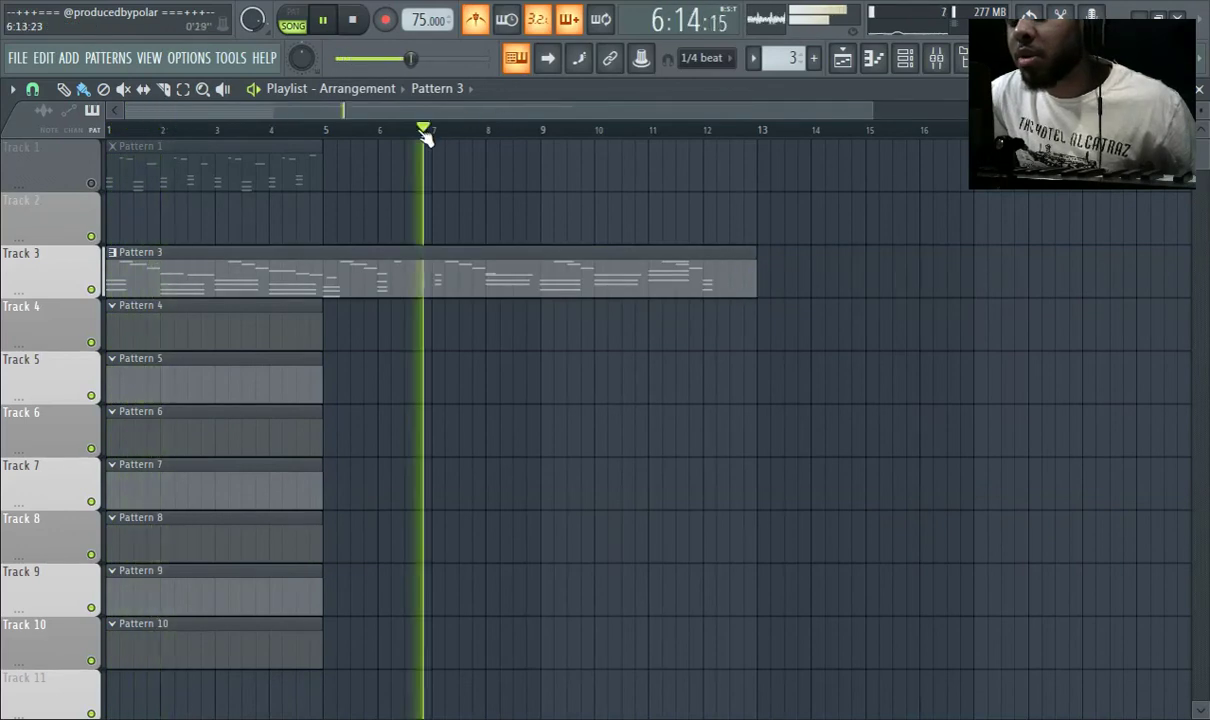
Examine the recorded Pattern 3 notes in the piano roll during playback to find the part worth keeping
double_click(409, 269)
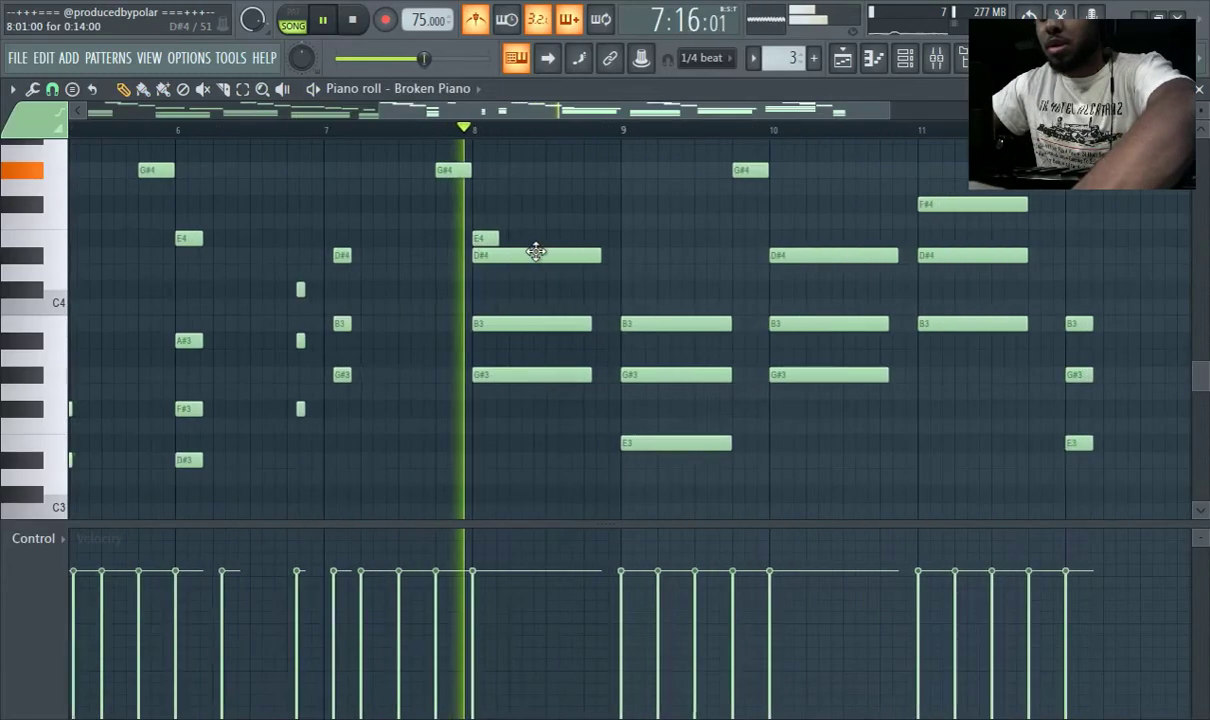
scroll(570, 258, "up", 2)
scroll(518, 300, "down", 2)
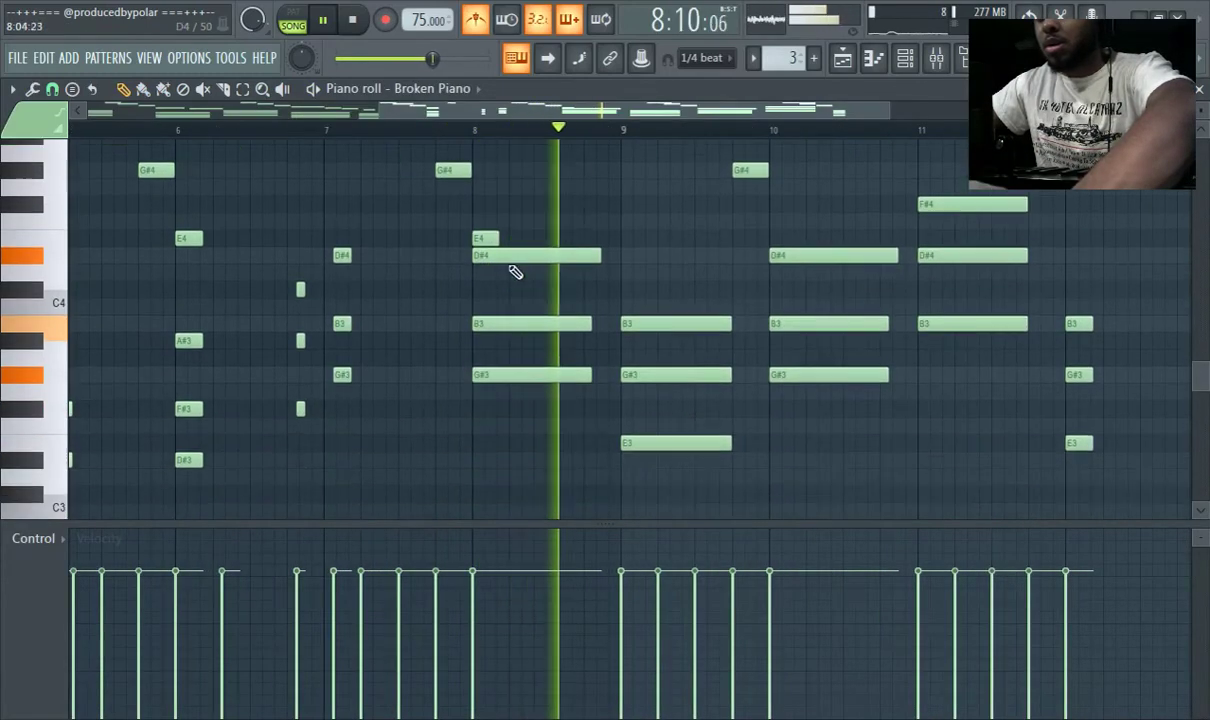
scroll(651, 243, "up", 2)
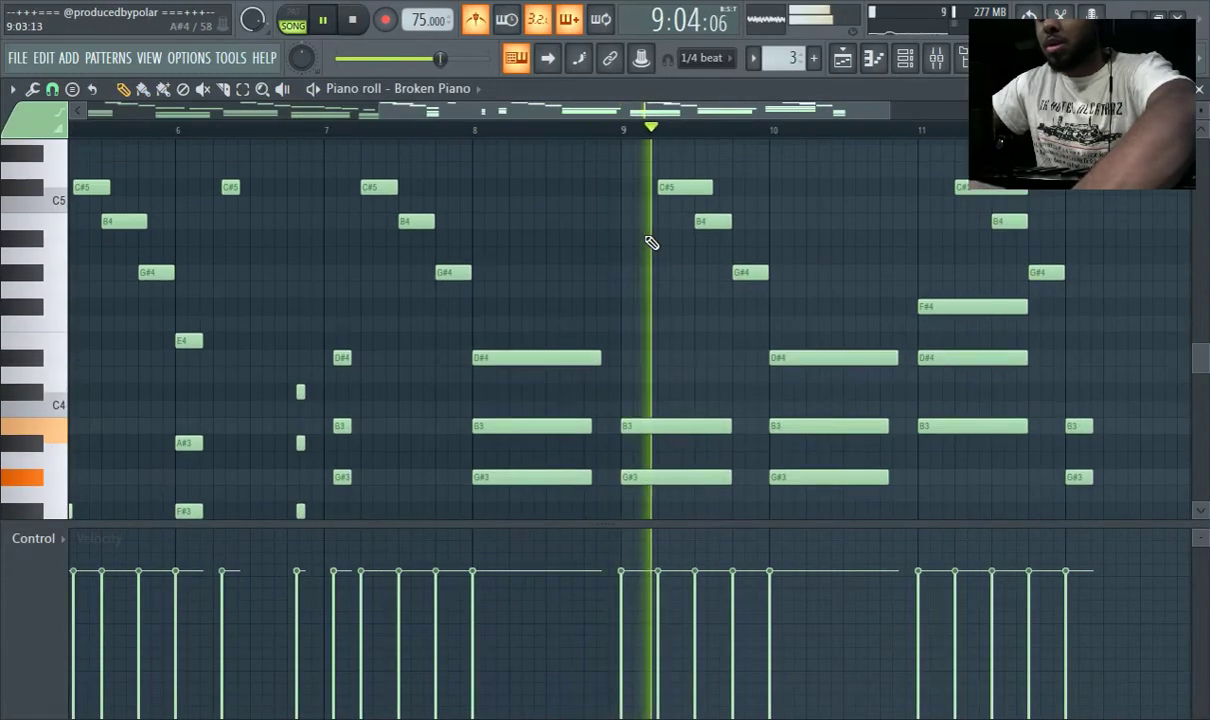
scroll(680, 250, "down", 3)
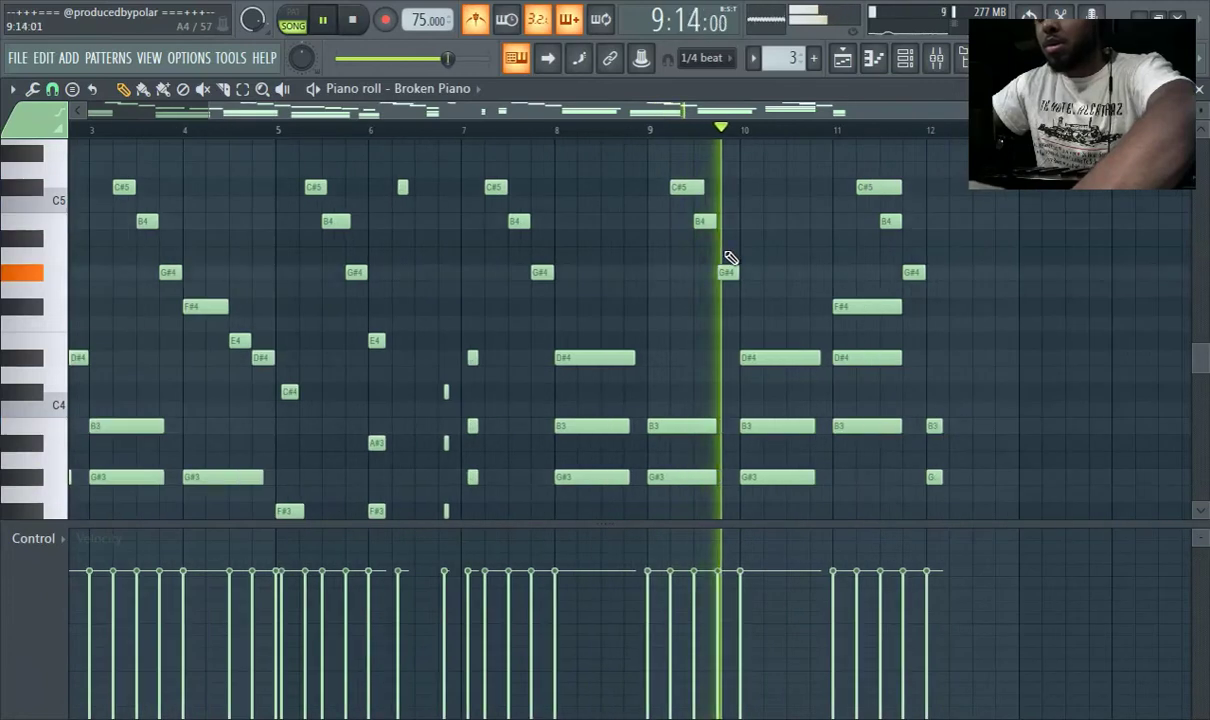
scroll(729, 259, "up", 2)
scroll(861, 259, "up", 3)
scroll(870, 259, "down", 4)
scroll(878, 258, "up", 2)
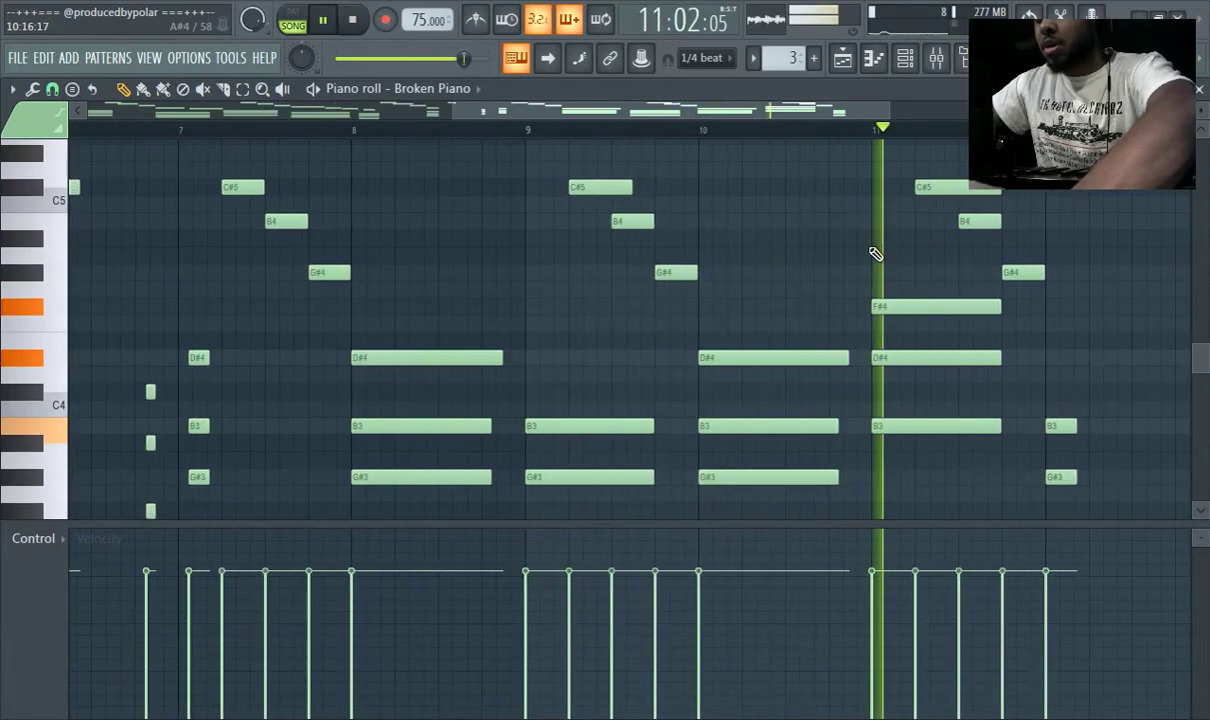
Delete all Pattern 3 notes from bar 1 through the short chord at the start of bar 7
scroll(870, 255, "down", 3)
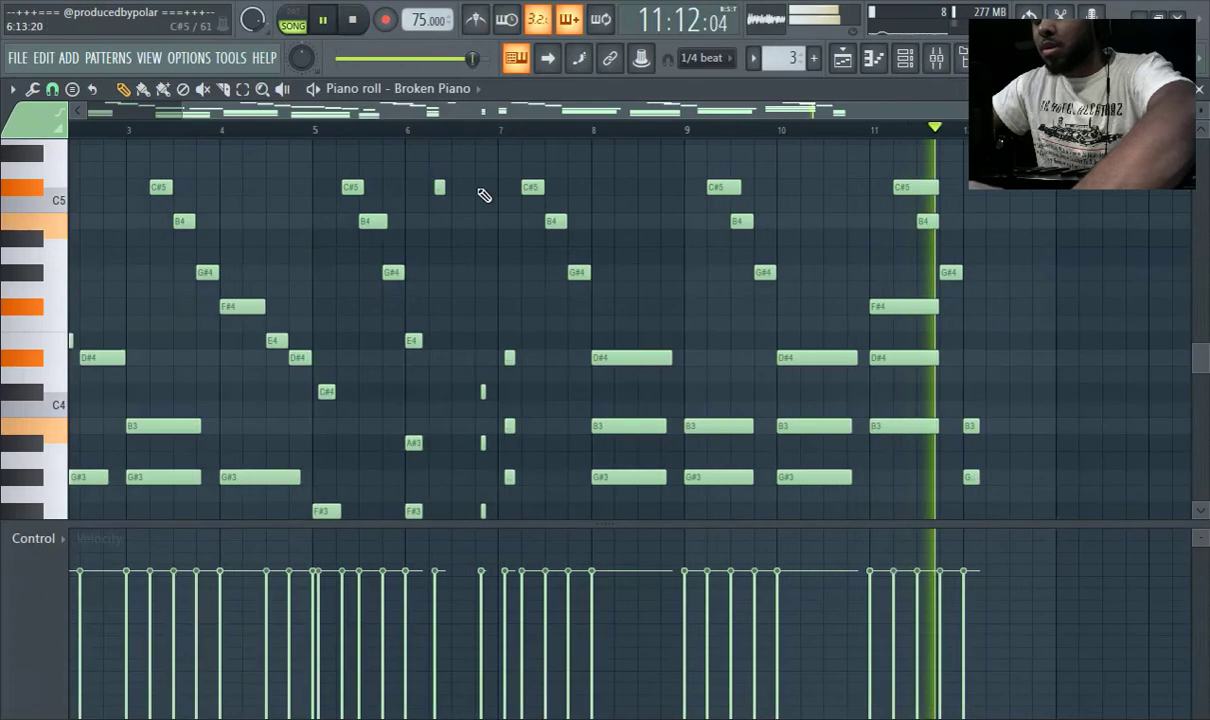
scroll(540, 236, "down", 10)
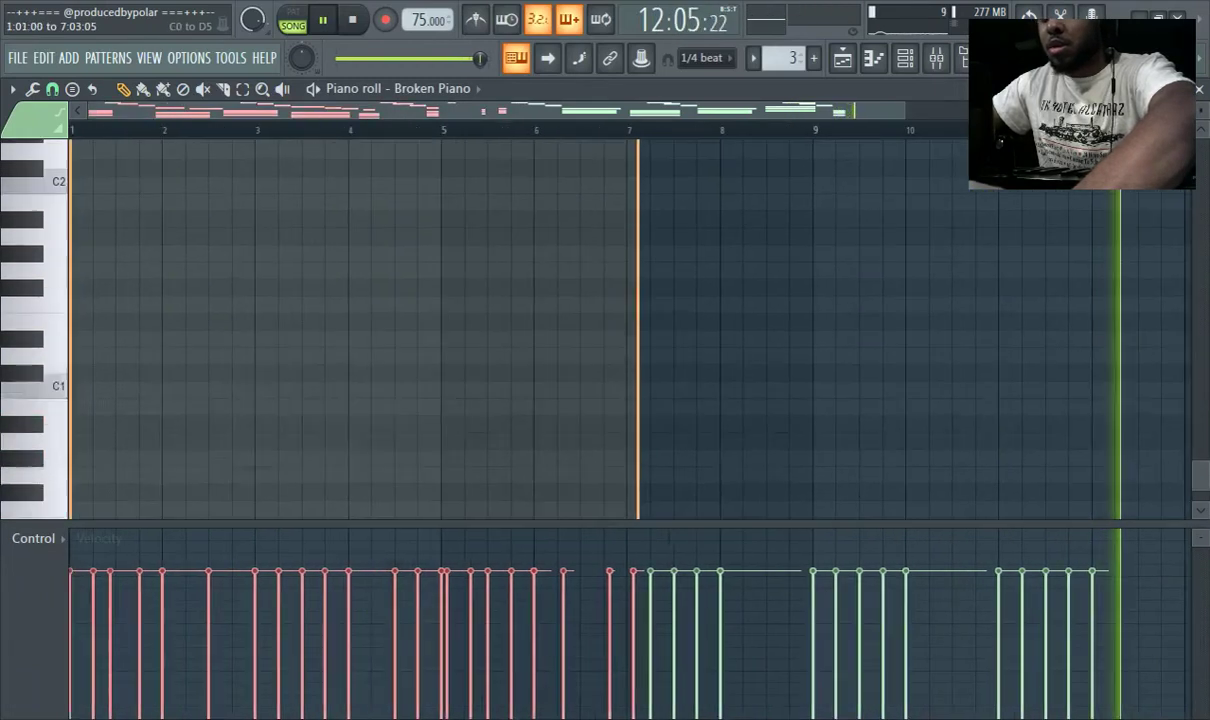
key("Delete")
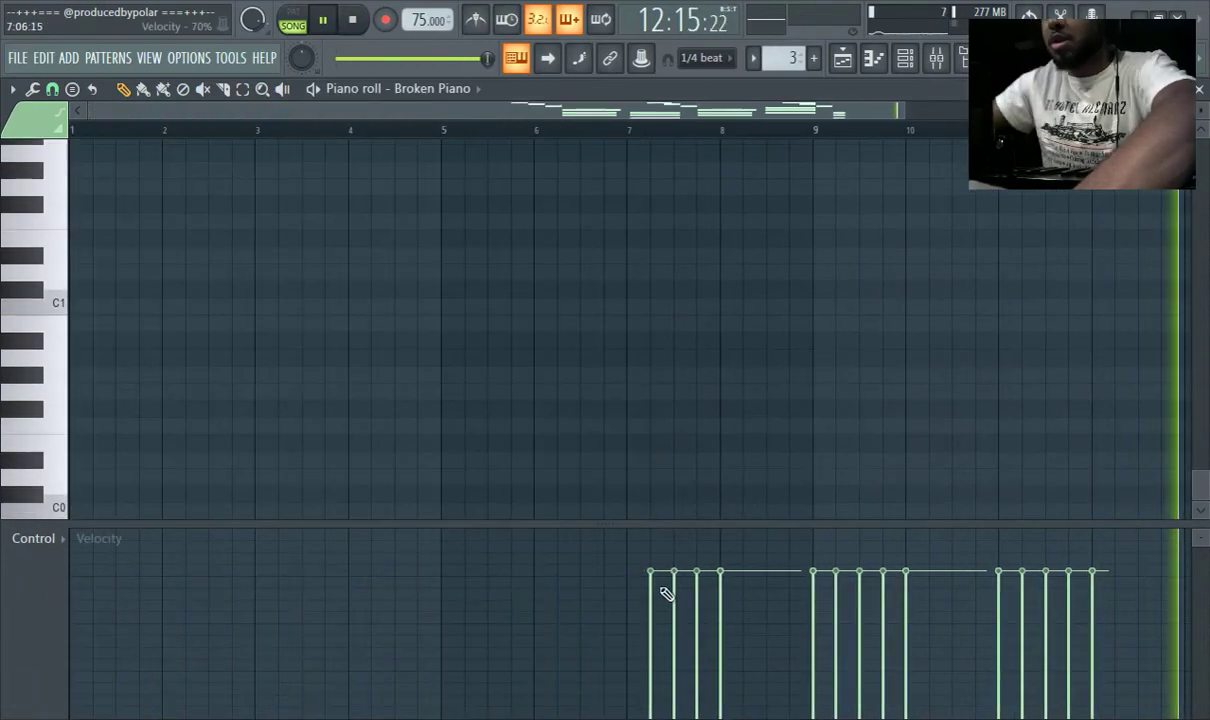
Move all remaining Pattern 3 notes earlier so that the first C#5 starts at bar 1, and play from there
left_click_drag(686, 121, 964, 148)
scroll(702, 273, "up", 8)
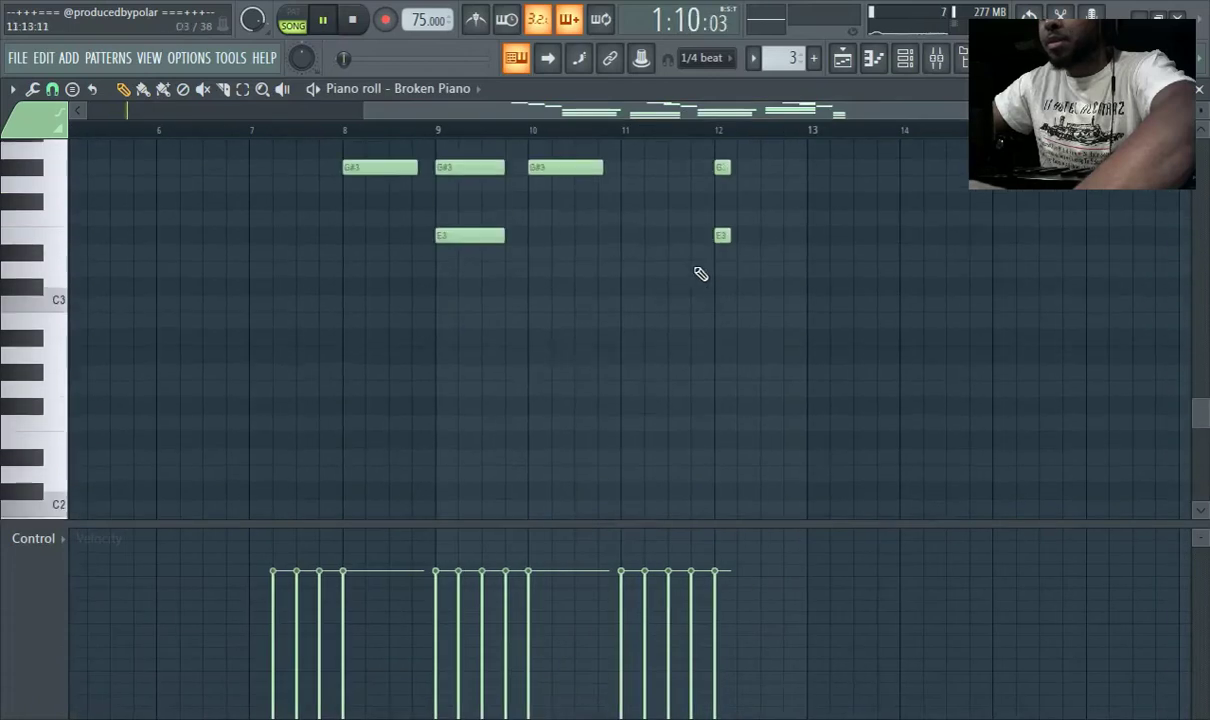
scroll(612, 245, "up", 6)
key("ctrl+a")
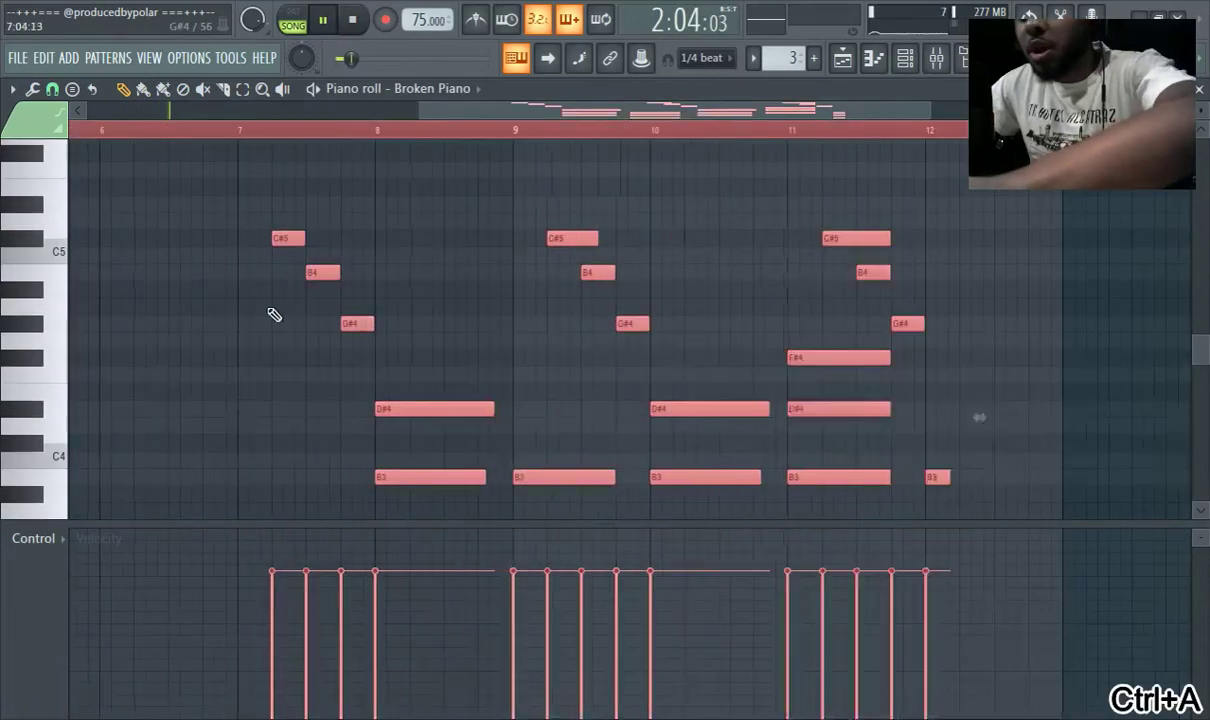
scroll(516, 493, "up", 3)
left_click_drag(470, 408, 70, 410)
left_click_drag(560, 105, 88, 130)
left_click(88, 130)
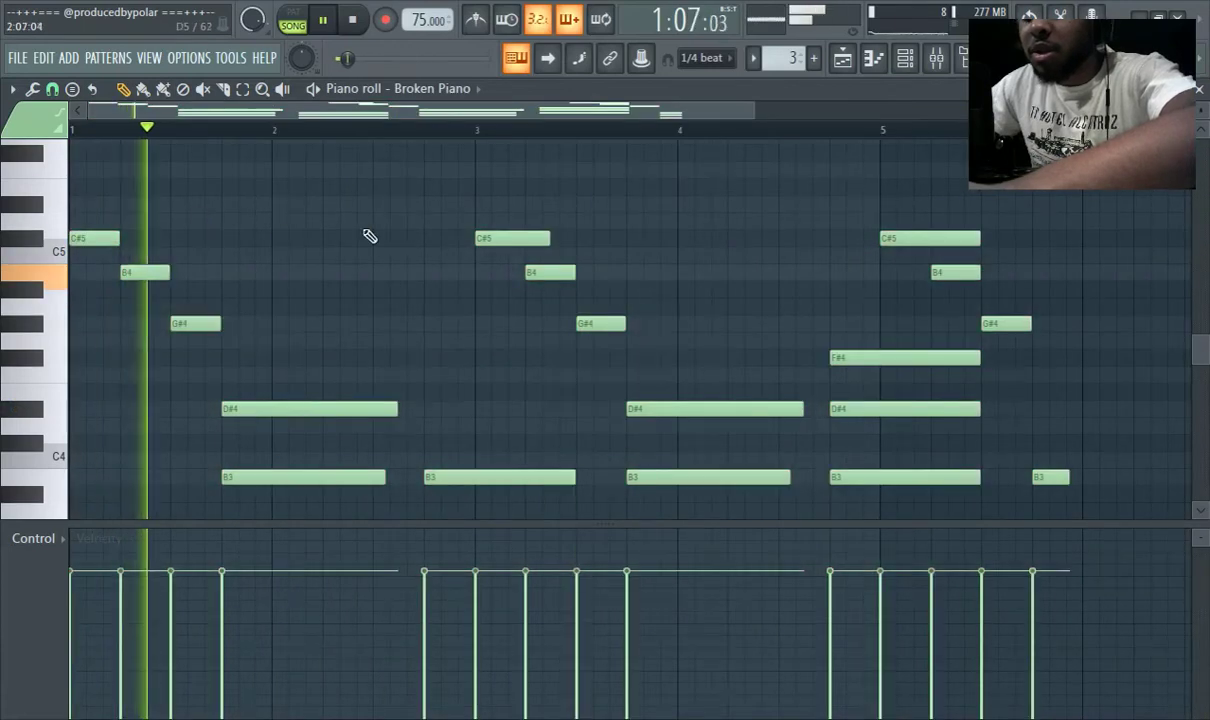
Shorten the D#4 note of the first chord to end together with its B3 and G#3 notes
scroll(392, 248, "down", 2)
scroll(450, 300, "down", 2)
scroll(402, 340, "up", 3)
scroll(402, 340, "down", 2)
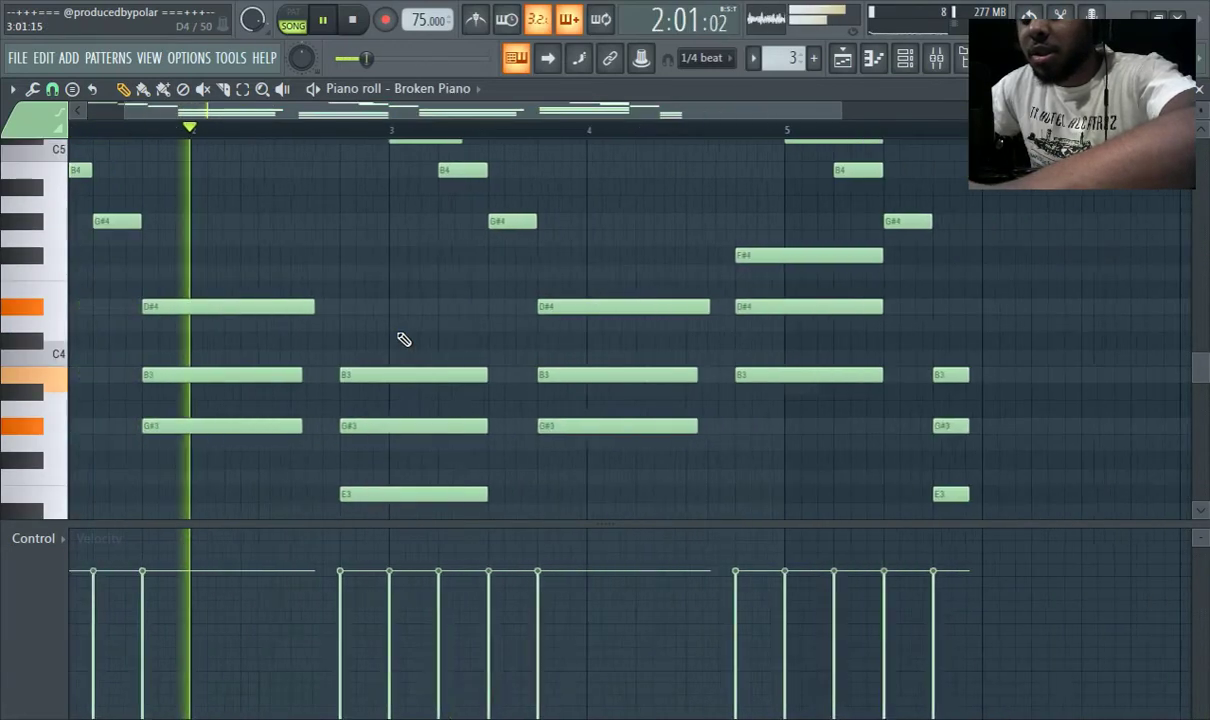
scroll(648, 354, "up", 2)
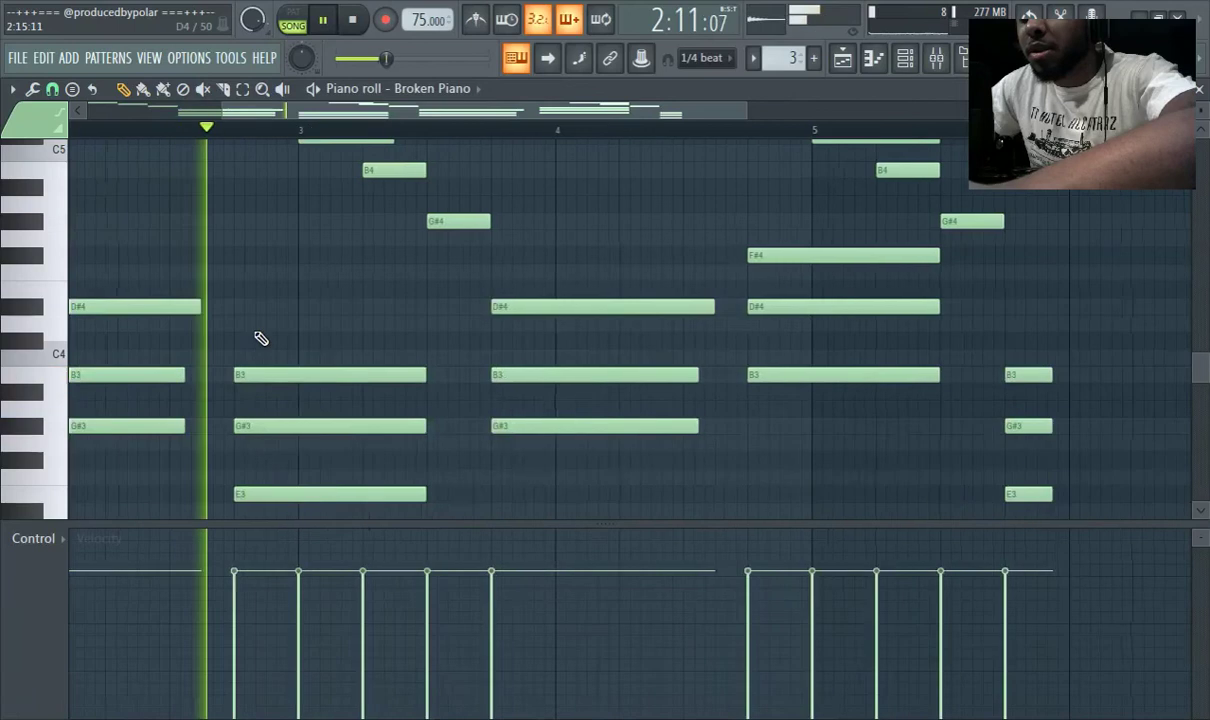
left_click_drag(196, 307, 184, 308)
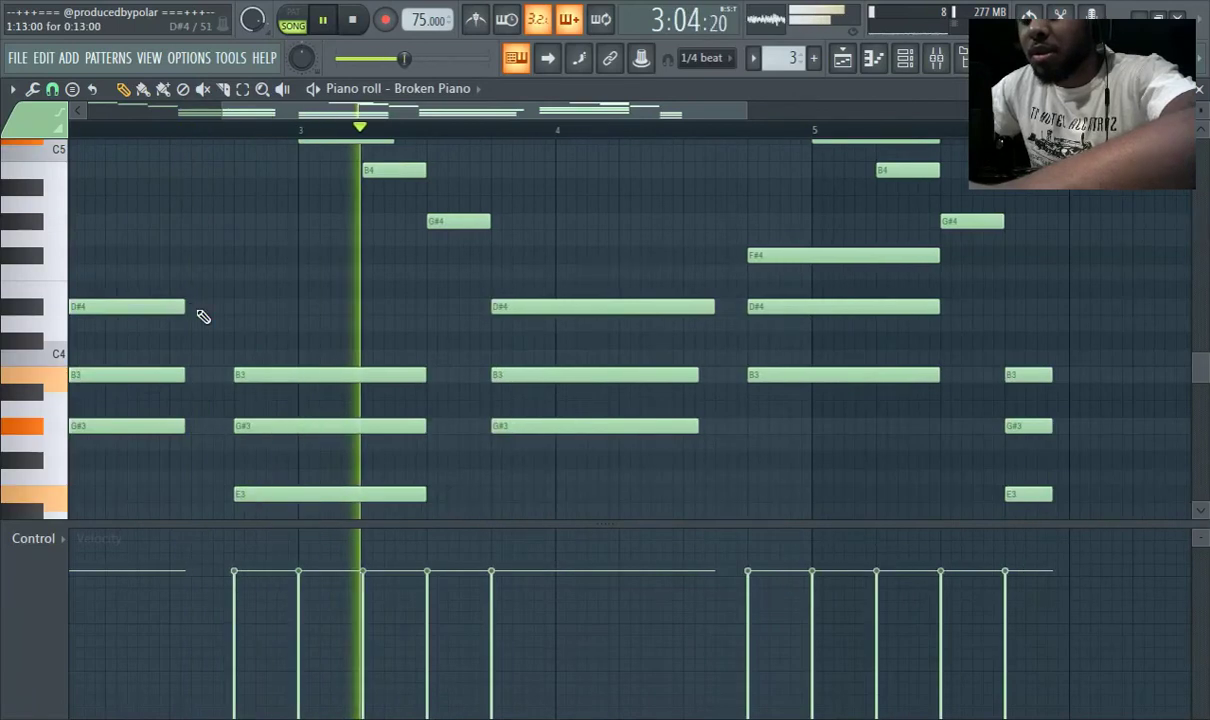
Shorten the D#4 note of the chord running into bar 4 to end together with its B3 and G#3 notes
scroll(629, 351, "up", 1)
scroll(816, 383, "down", 2)
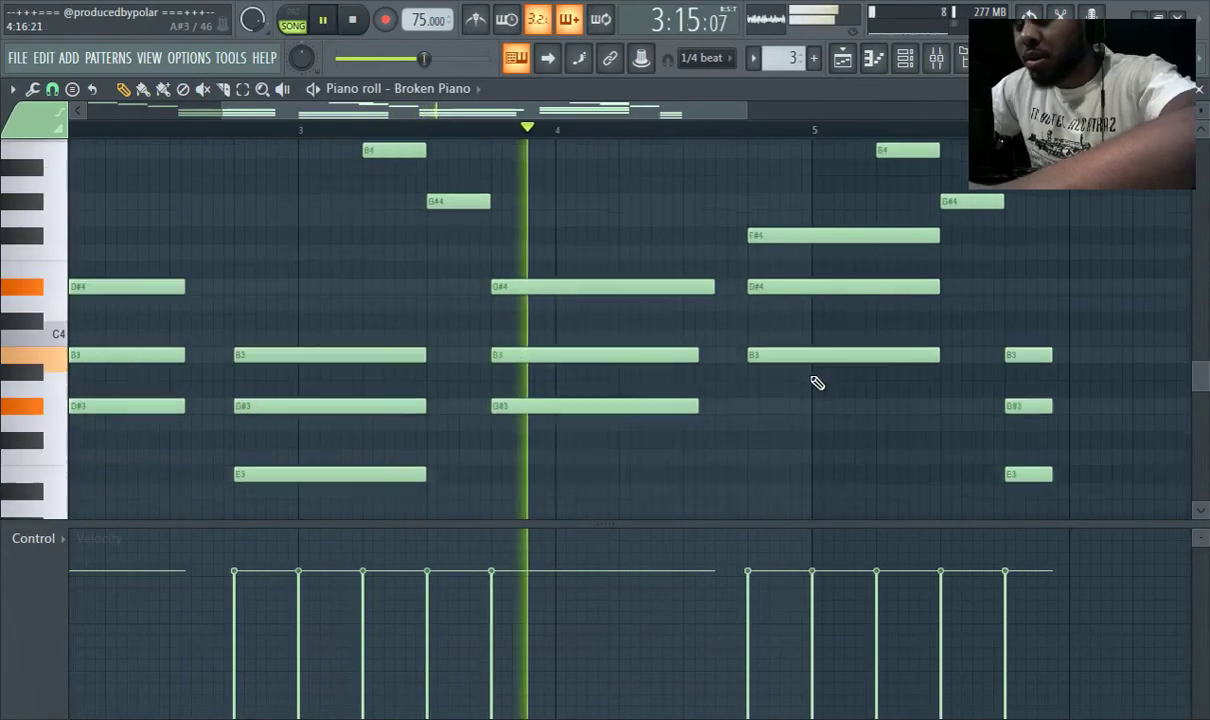
scroll(837, 364, "up", 2)
left_click_drag(567, 113, 585, 200)
left_click_drag(393, 253, 370, 251)
scroll(842, 330, "up", 2)
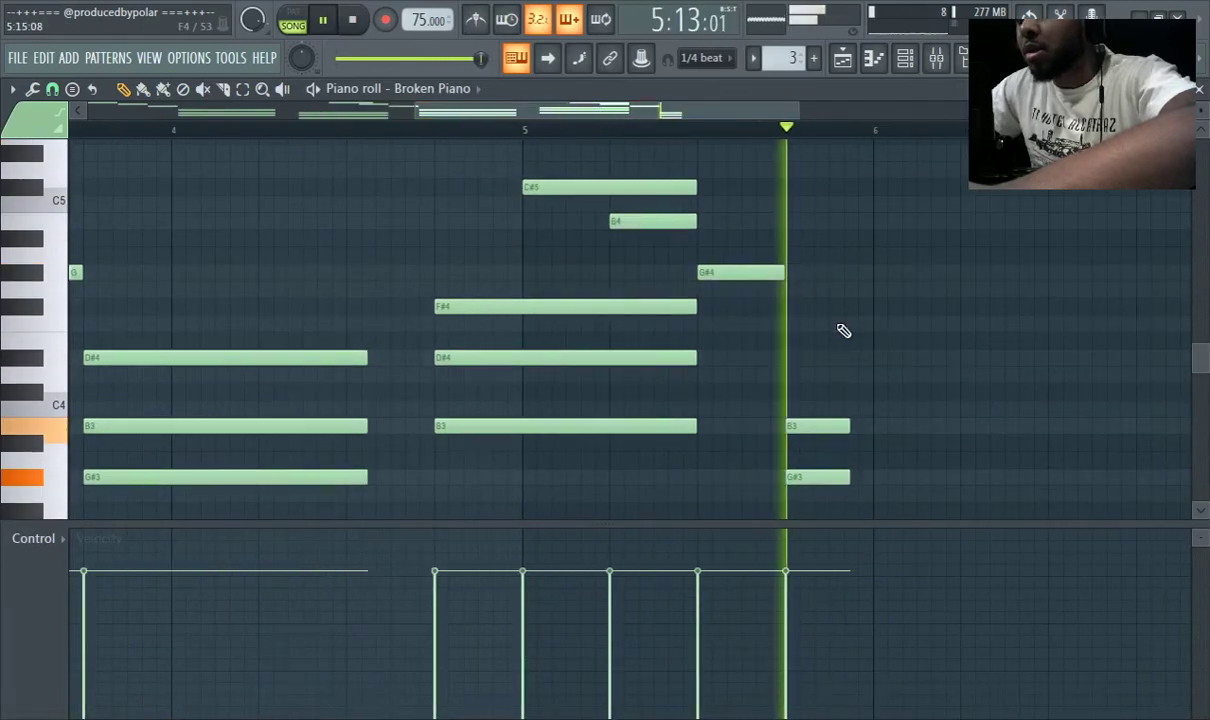
Delete the short final chord of B3, G#3 and E3 at the end of bar 5
scroll(842, 329, "down", 3)
scroll(747, 270, "down", 3)
right_click(747, 270)
right_click(752, 321)
right_click(757, 391)
scroll(760, 391, "up", 3)
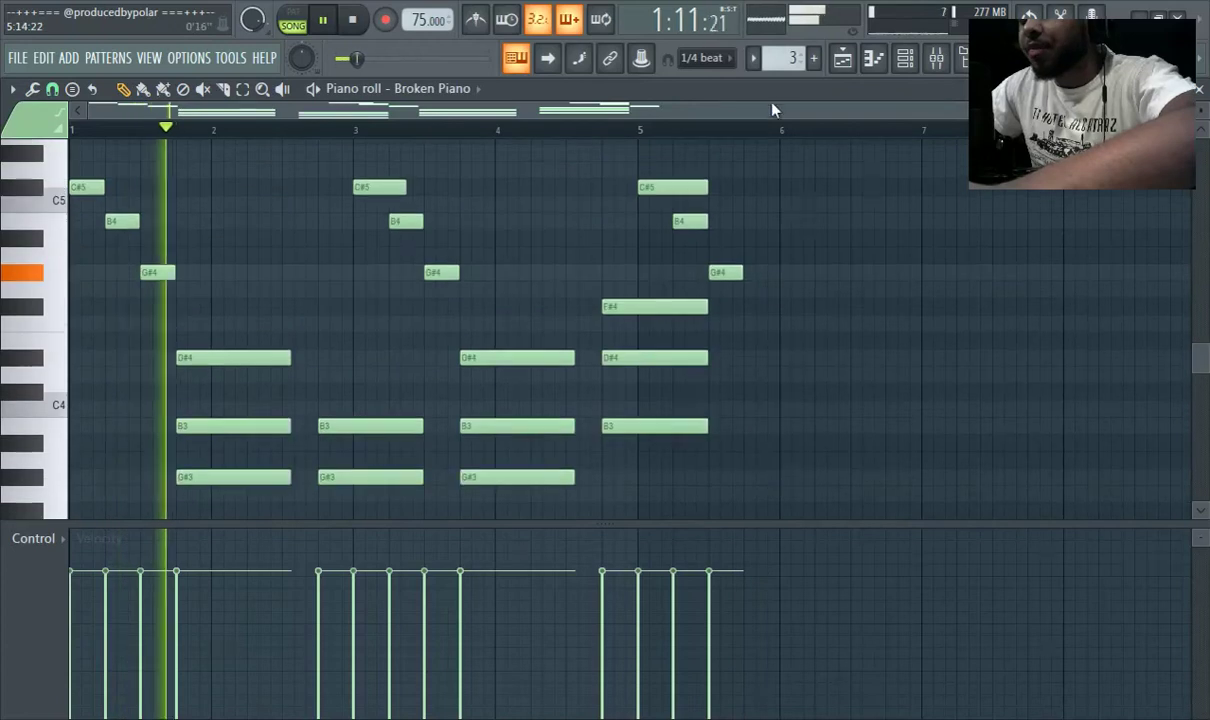
Return to the playlist and extend the Pattern 3 clip on Track 3 to slightly past bar 9
left_click(843, 57)
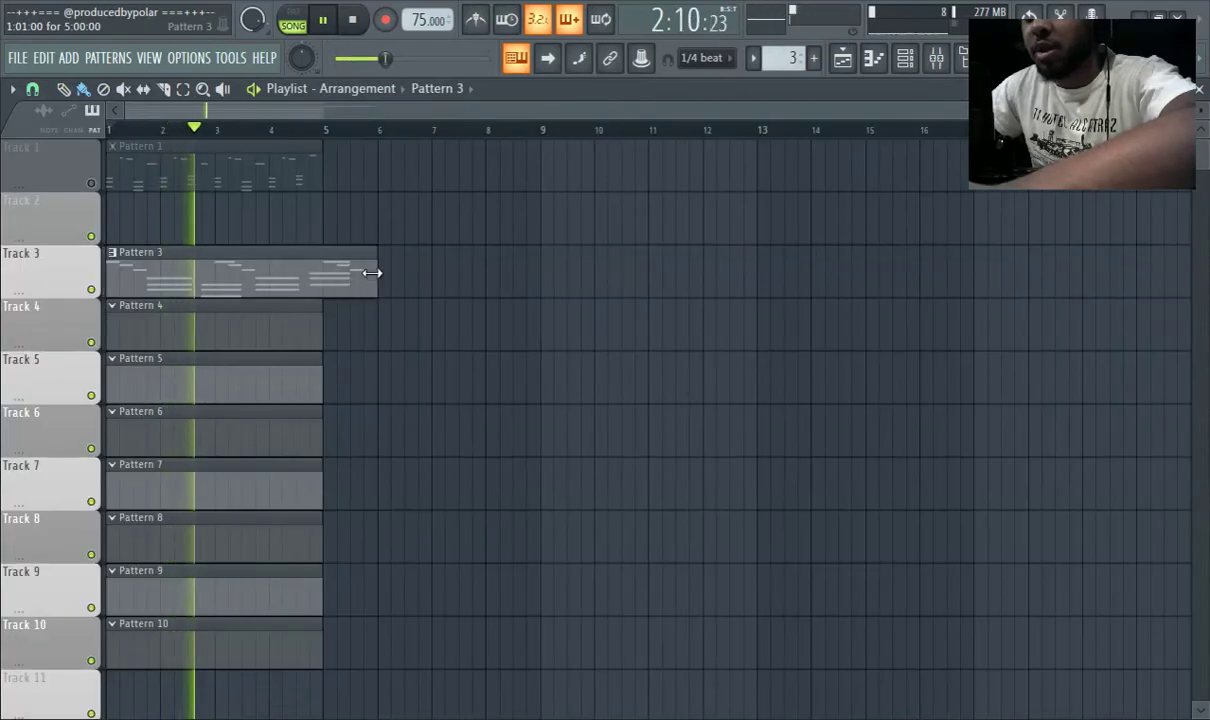
mouse_move(372, 273)
left_mouse_down()
mouse_move(503, 273)
mouse_move(358, 276)
left_mouse_up()
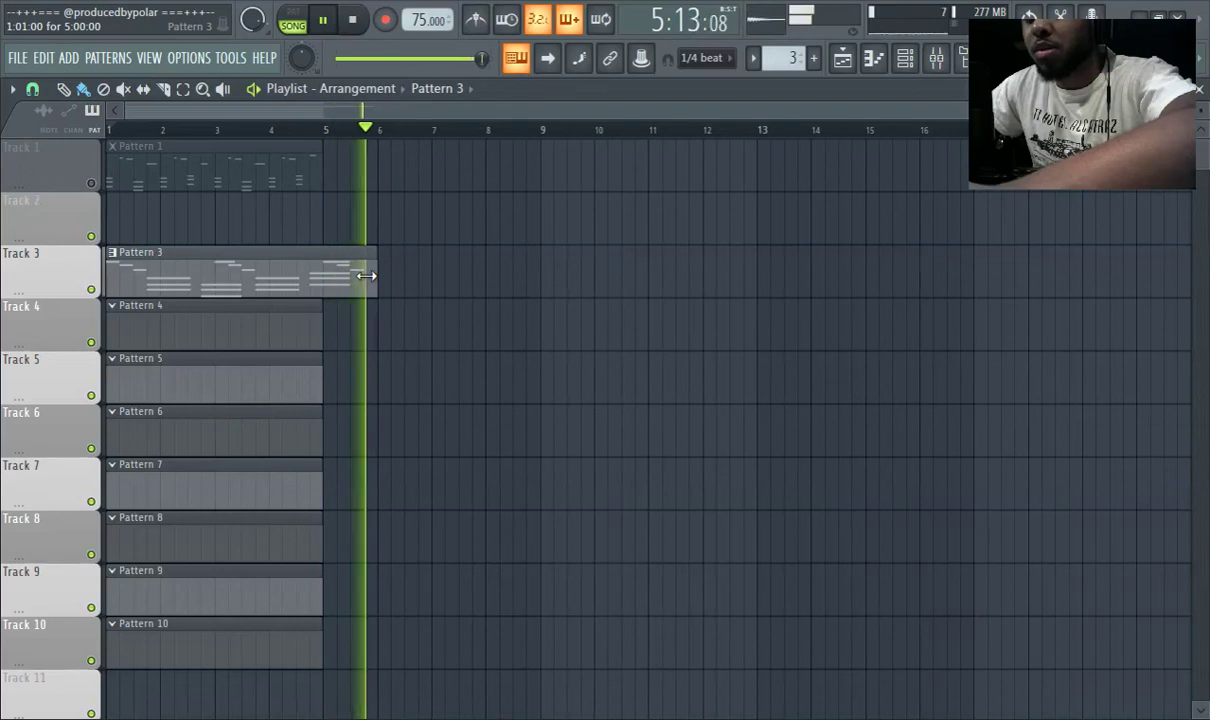
left_click_drag(366, 275, 548, 283)
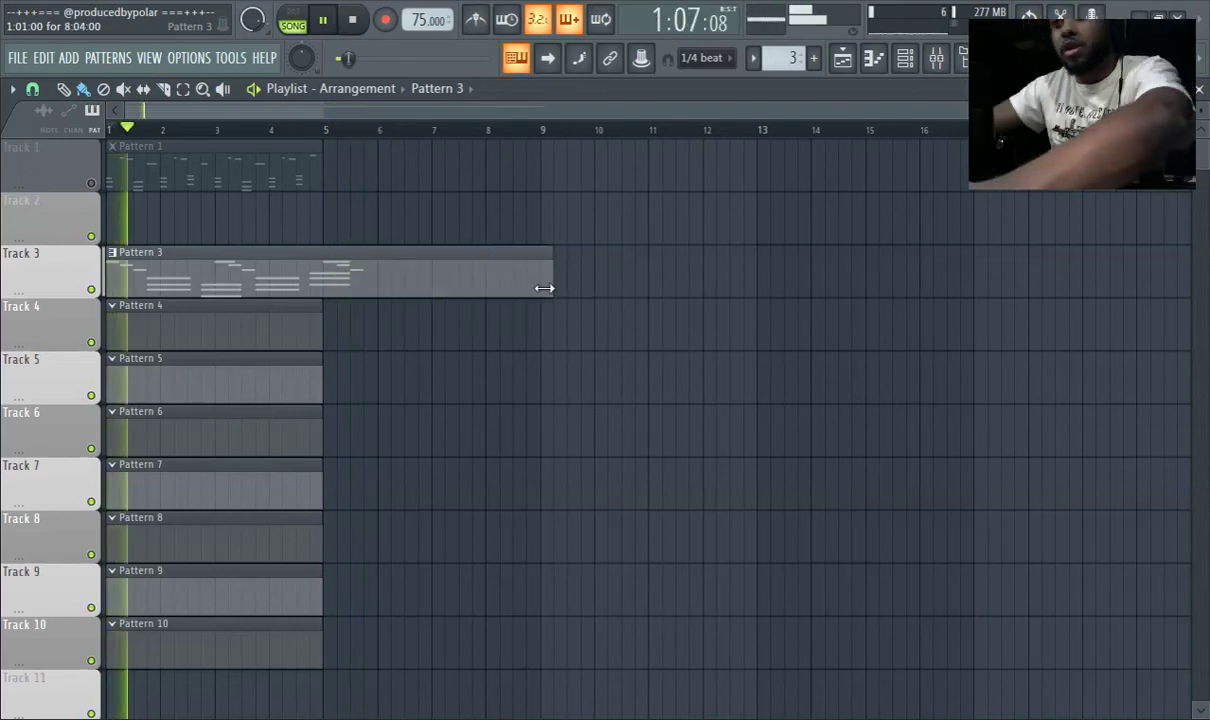
Duplicate all of Pattern 3's notes in the piano roll and shift the copy one bar earlier so it starts at bar 5
double_click(402, 265)
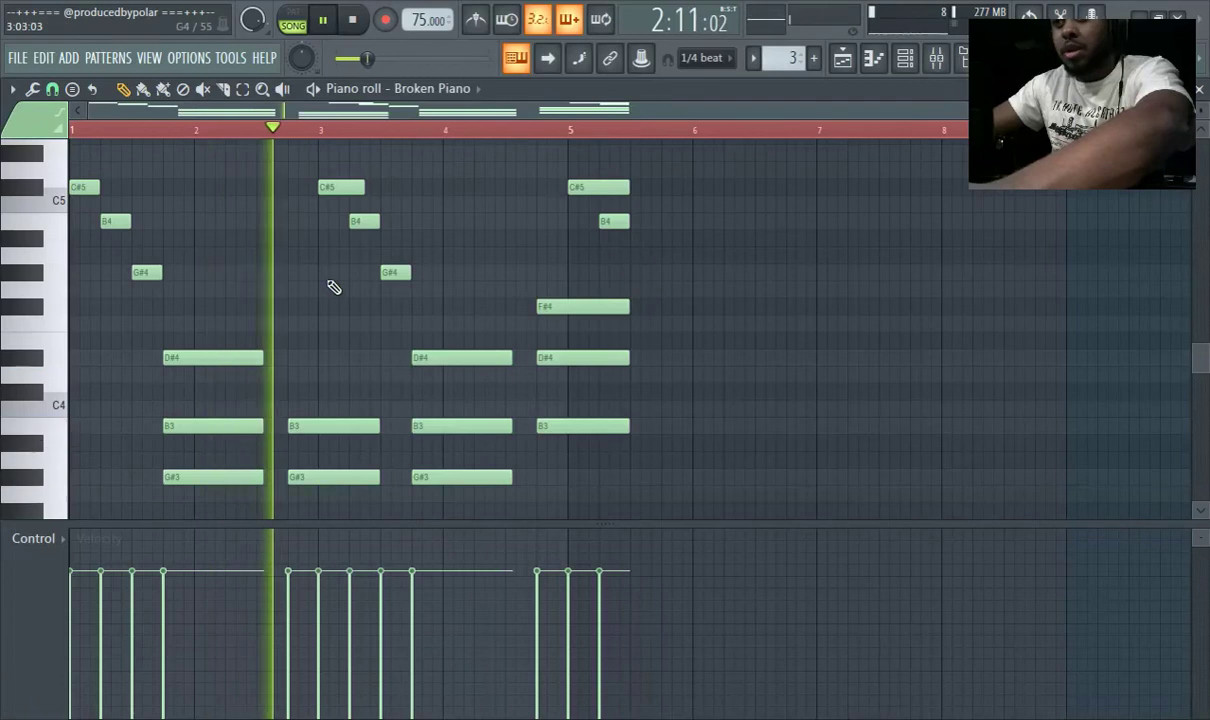
scroll(340, 275, "up", 4)
scroll(370, 264, "down", 2)
key("ctrl+a")
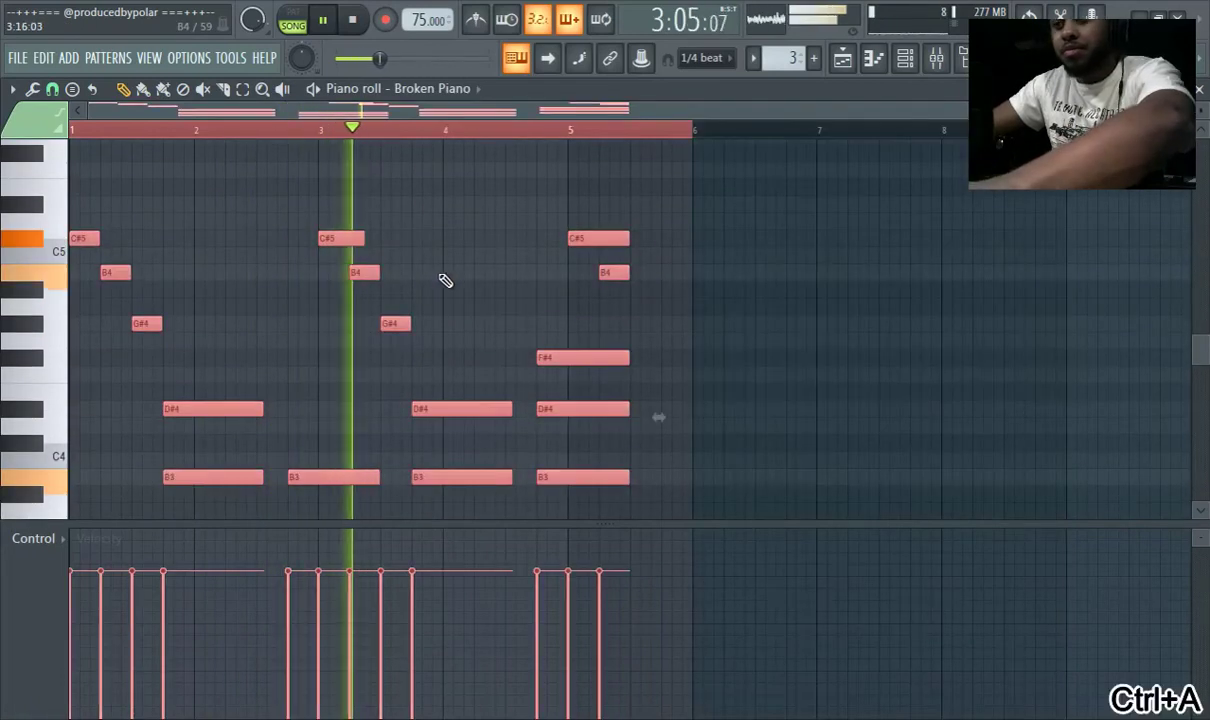
key("ctrl+b")
left_click_drag(567, 270, 442, 271)
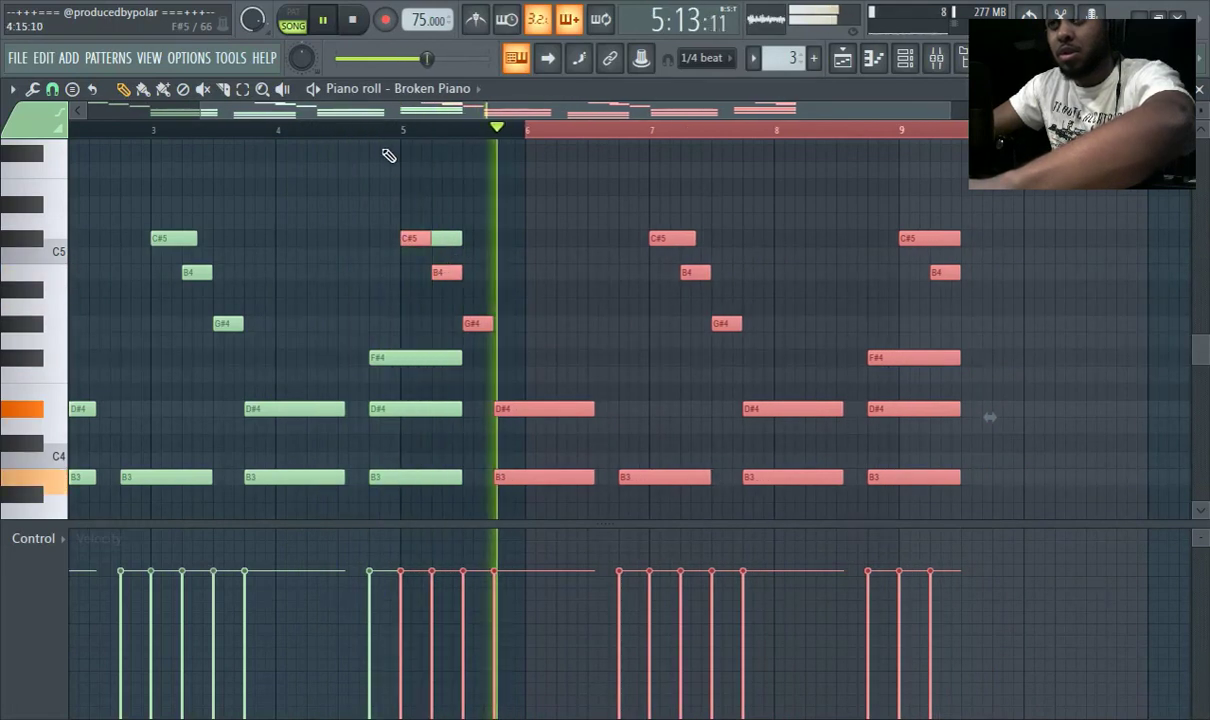
Deselect the copied notes and delete the original C#5 and B4 notes that overlap the copy at bar 5
left_click(355, 130)
scroll(452, 233, "up", 2)
left_click_drag(452, 237, 454, 272)
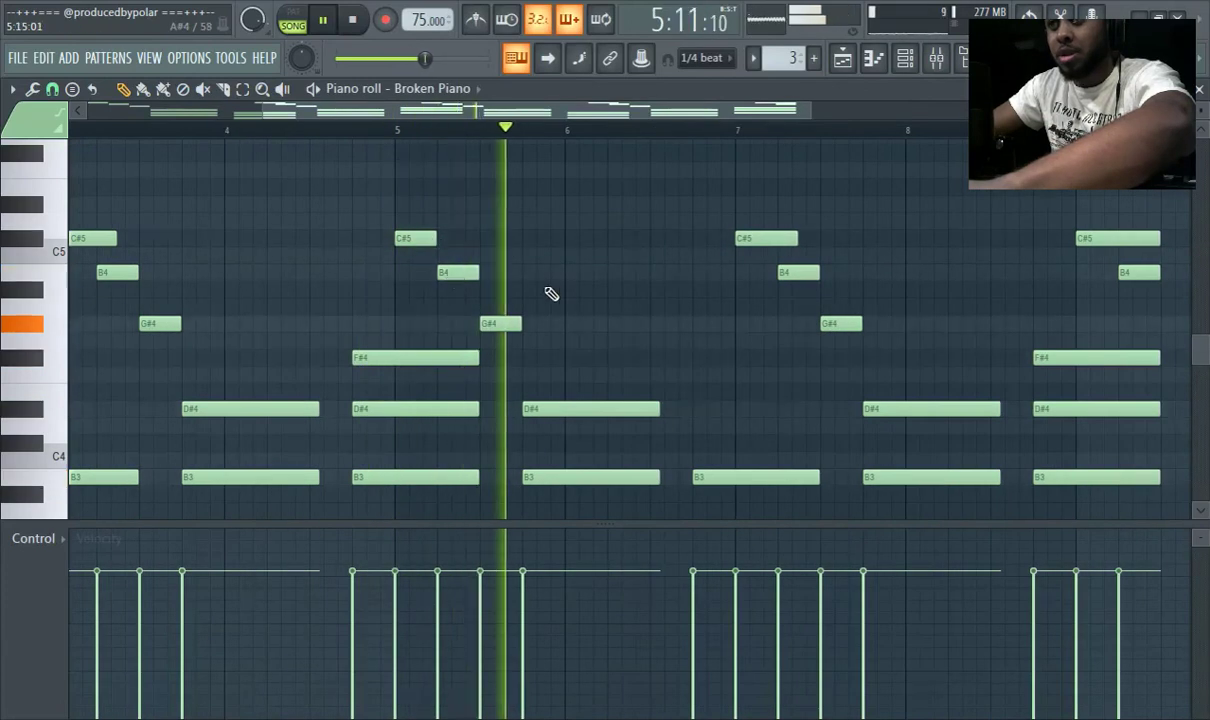
Return to the playlist arrangement and pause the song playback
scroll(550, 290, "down", 2)
scroll(656, 324, "down", 3)
scroll(540, 289, "up", 3)
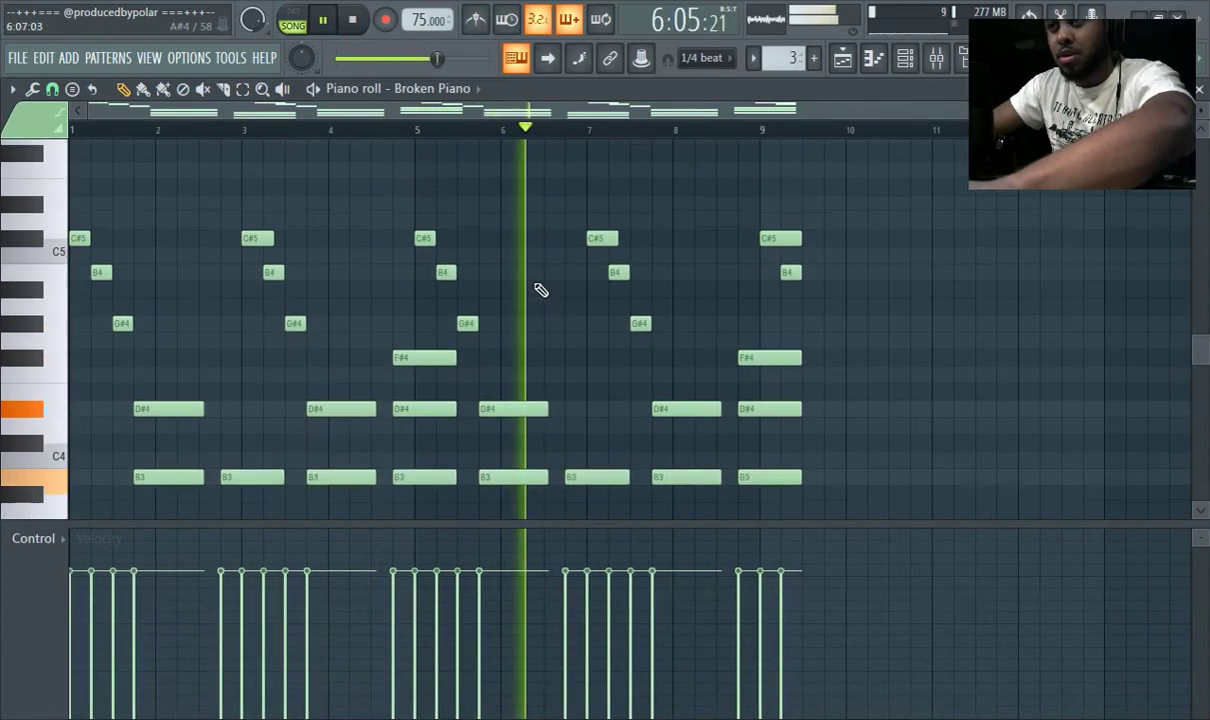
scroll(656, 305, "up", 2)
scroll(757, 106, "down", 2)
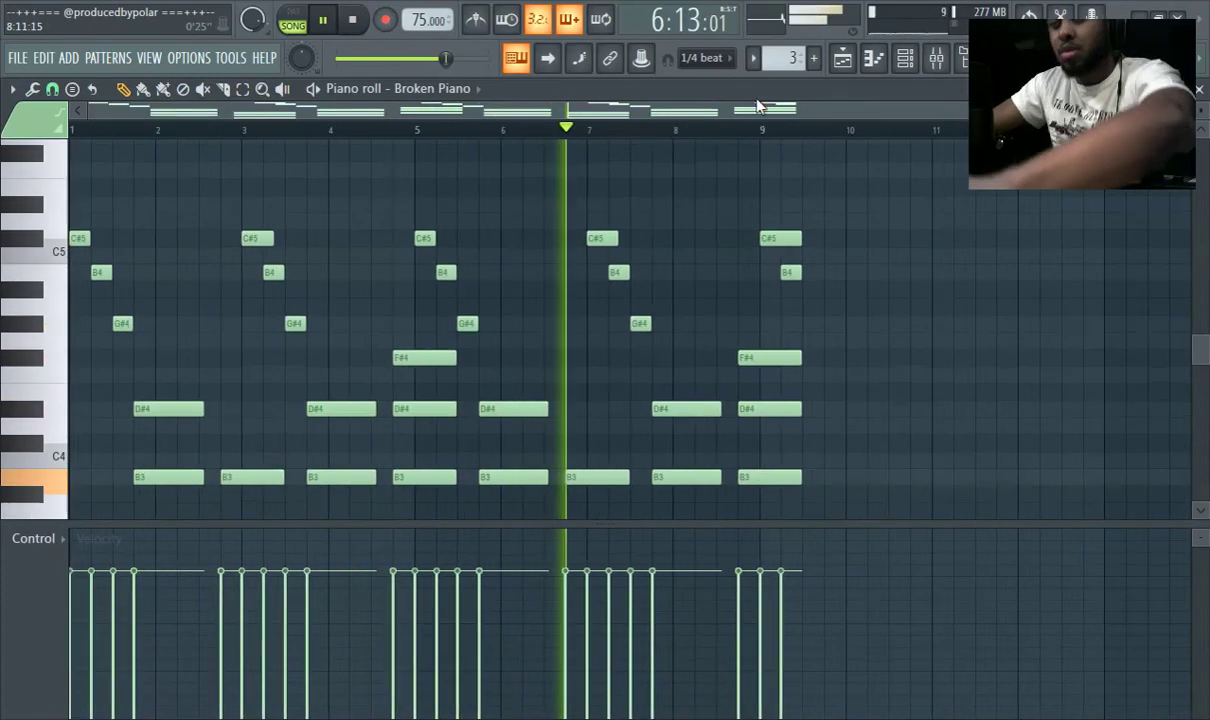
left_click(842, 58)
left_click(326, 20)
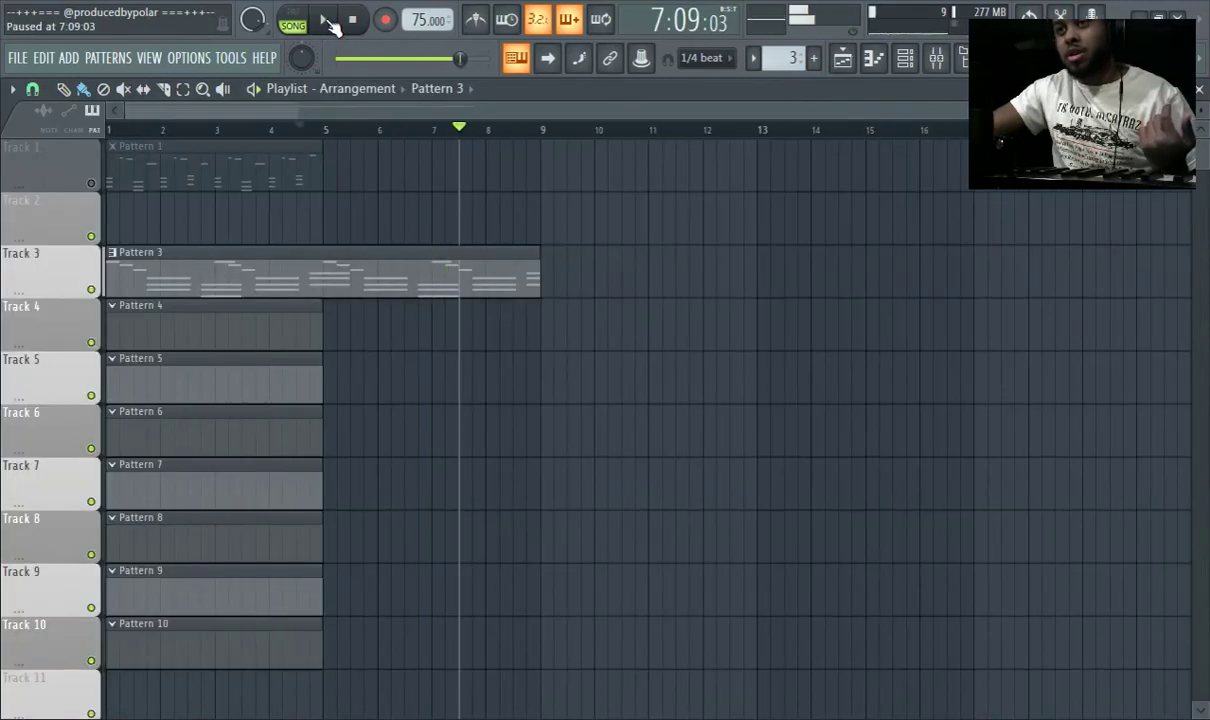